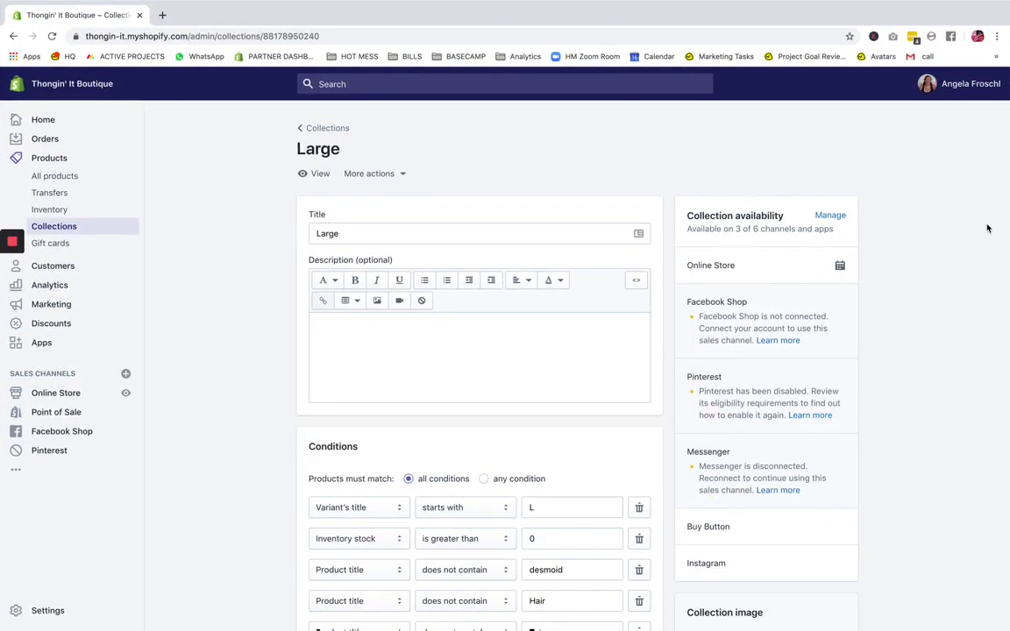
# Step: Go to the Online Store themes and open the Actions menu for the turbo-portland theme
pyautogui.scroll(-2, 962, 283)
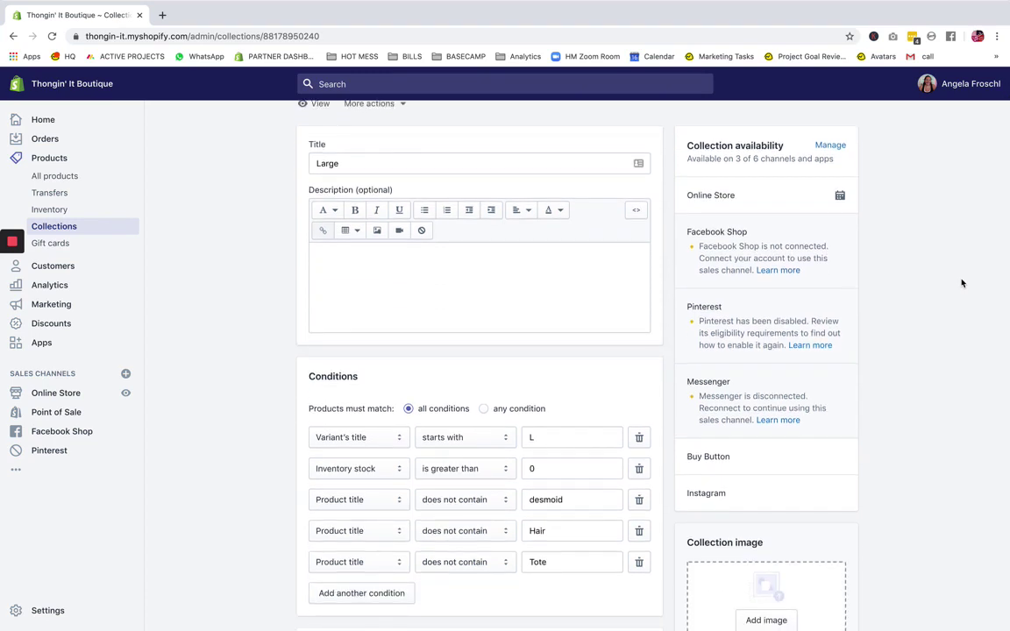
pyautogui.scroll(1, 962, 283)
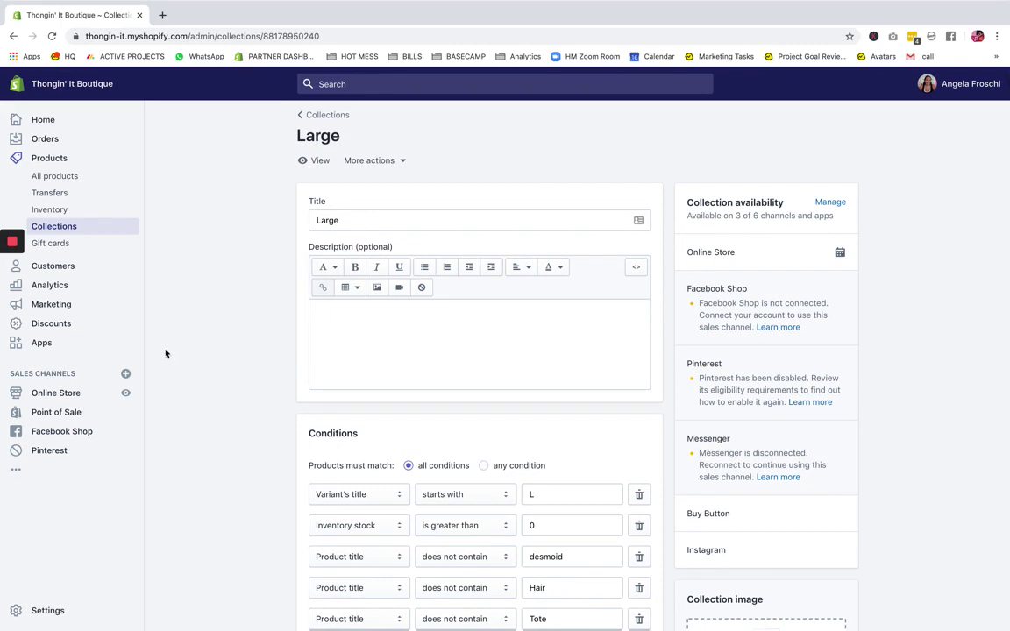
pyautogui.click(68, 400)
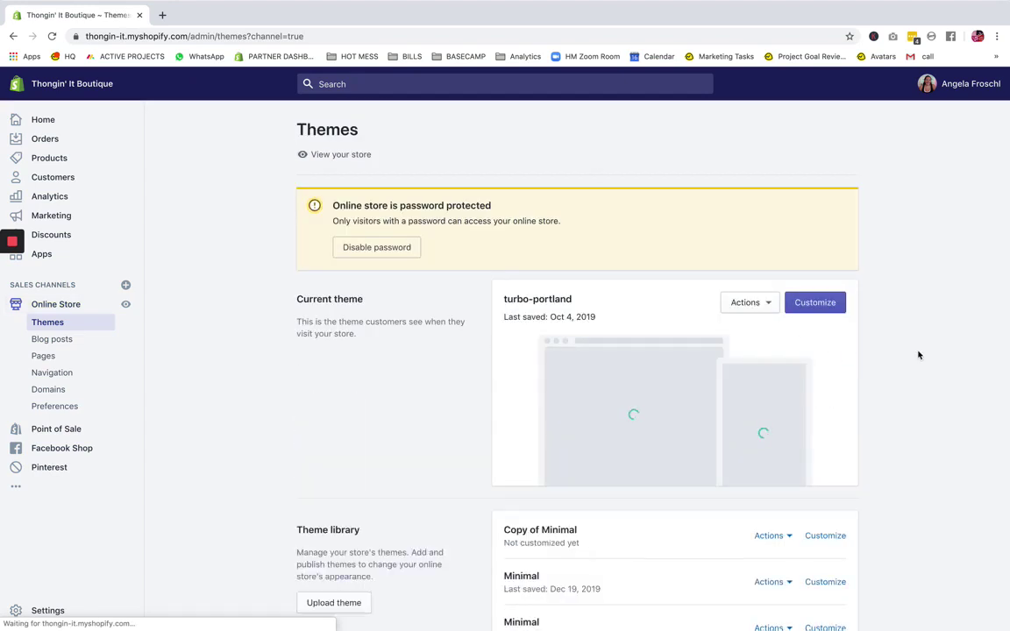
pyautogui.scroll(-1, 929, 354)
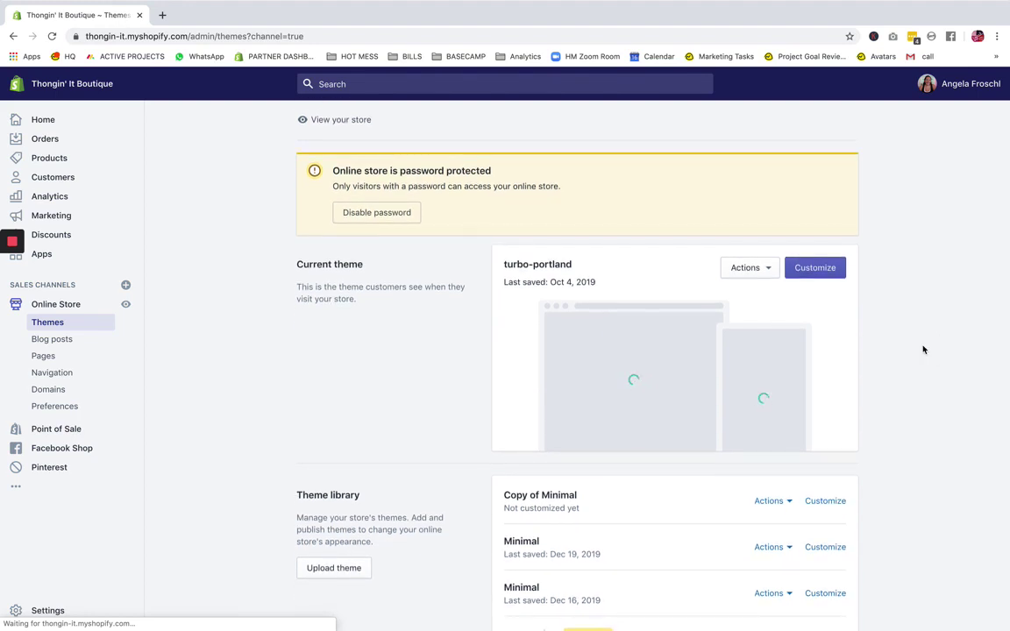
pyautogui.click(749, 267)
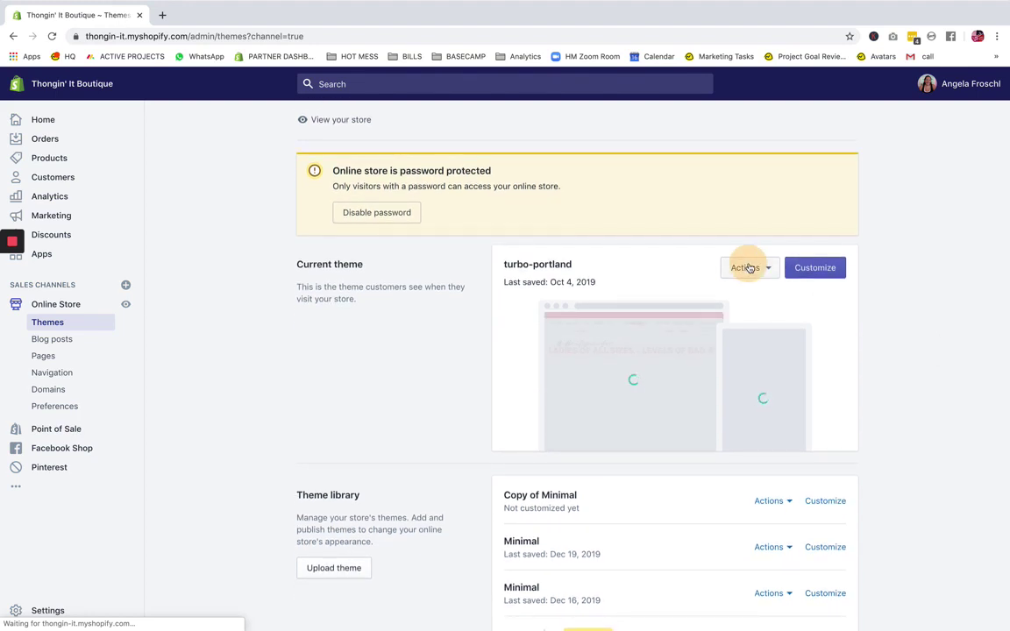
# Step: Preview turbo-portland in a new tab, close the free-leggings popup, and open Shop by Size > In Stock Large
pyautogui.click(754, 297)
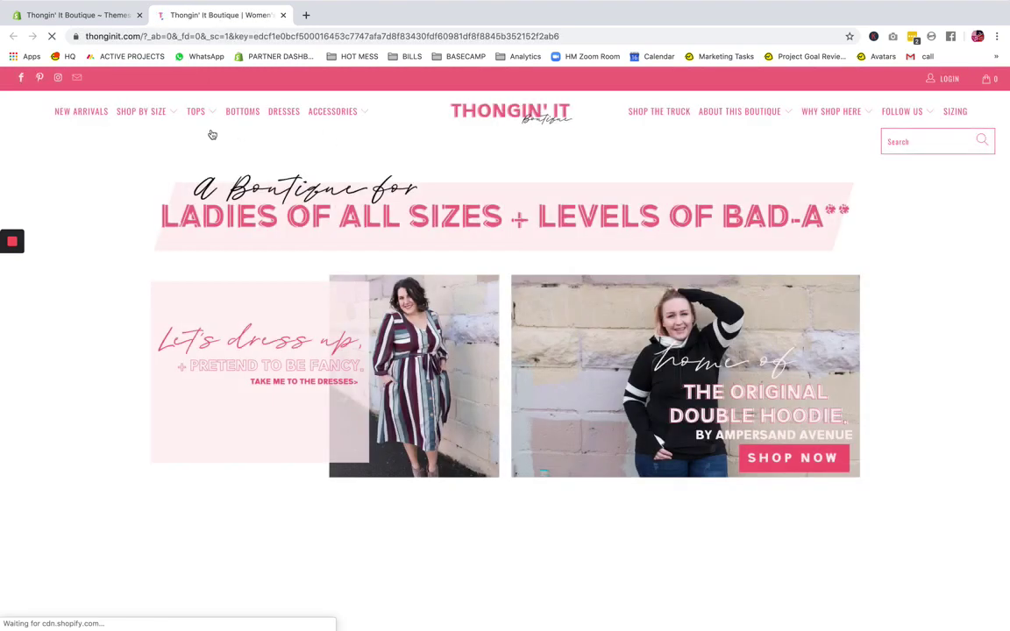
pyautogui.moveTo(154, 138)
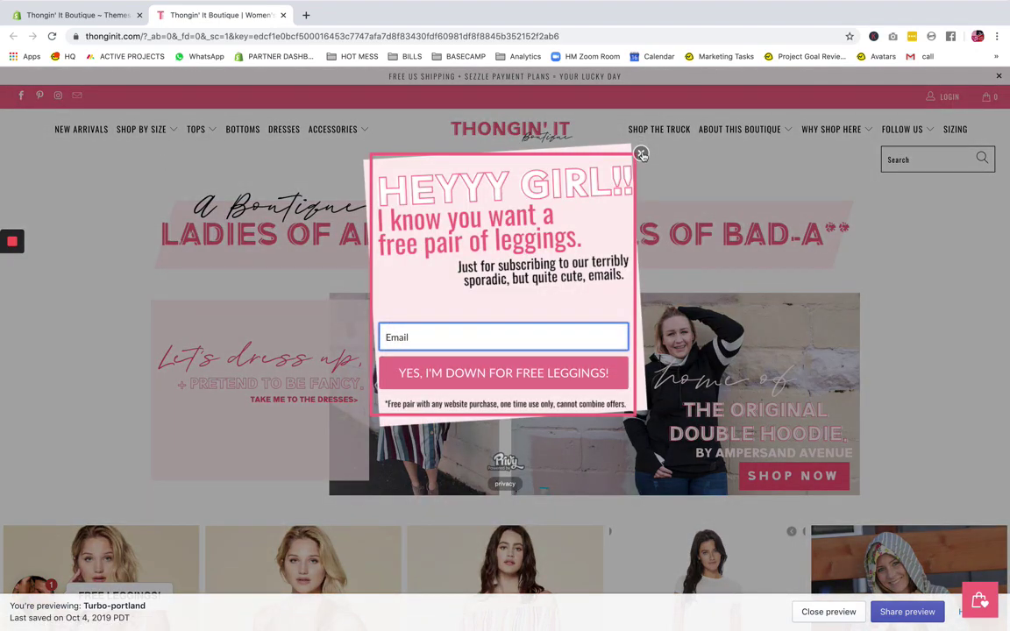
pyautogui.click(641, 154)
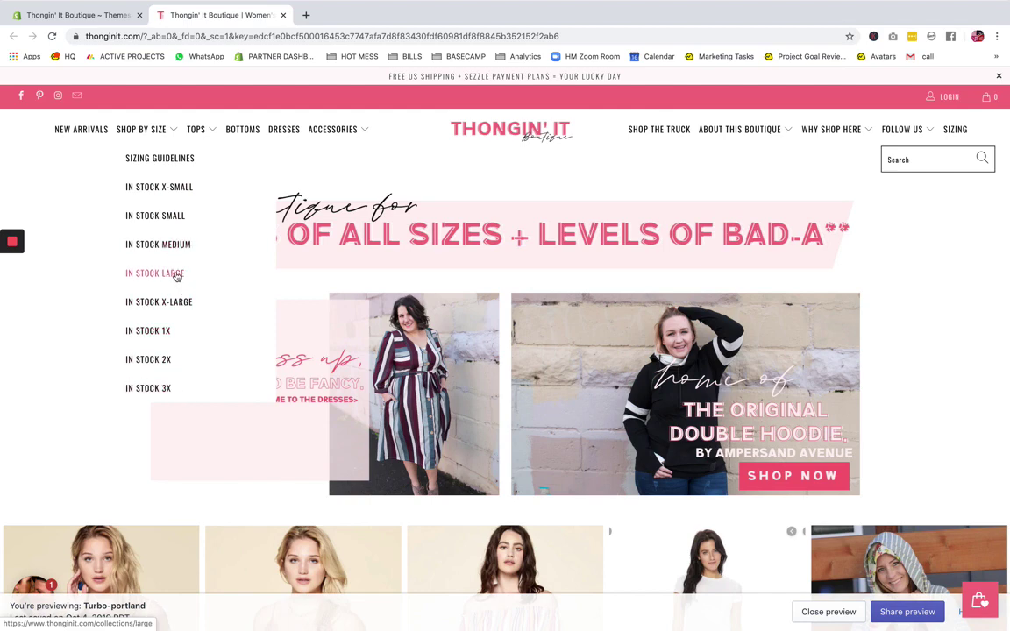
pyautogui.click(176, 276)
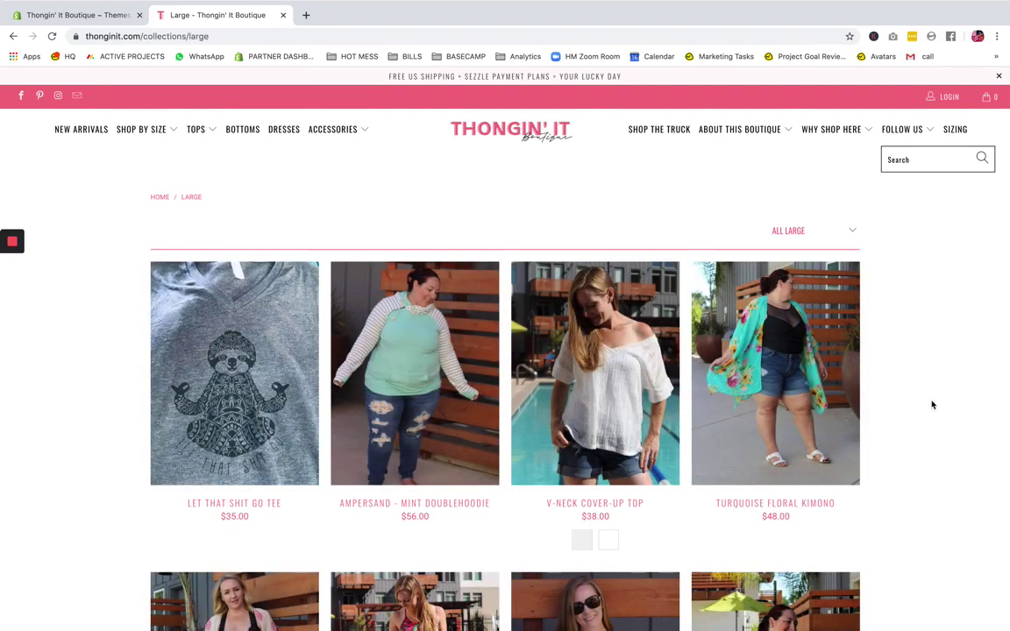
# Step: Back in the admin, open the Large collection from Products > Collections
pyautogui.click(114, 18)
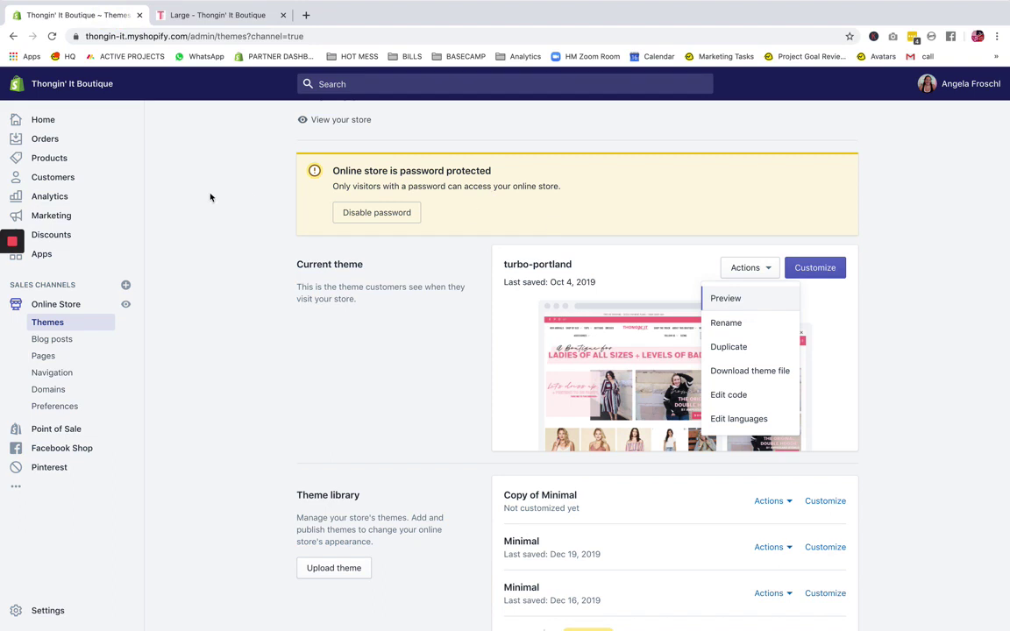
pyautogui.click(66, 159)
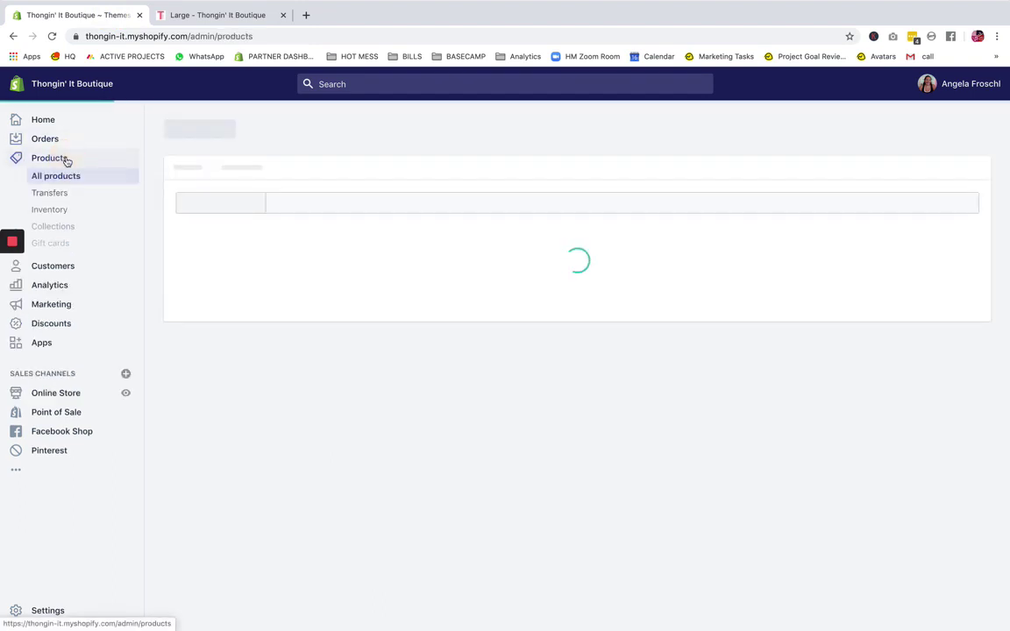
pyautogui.click(61, 226)
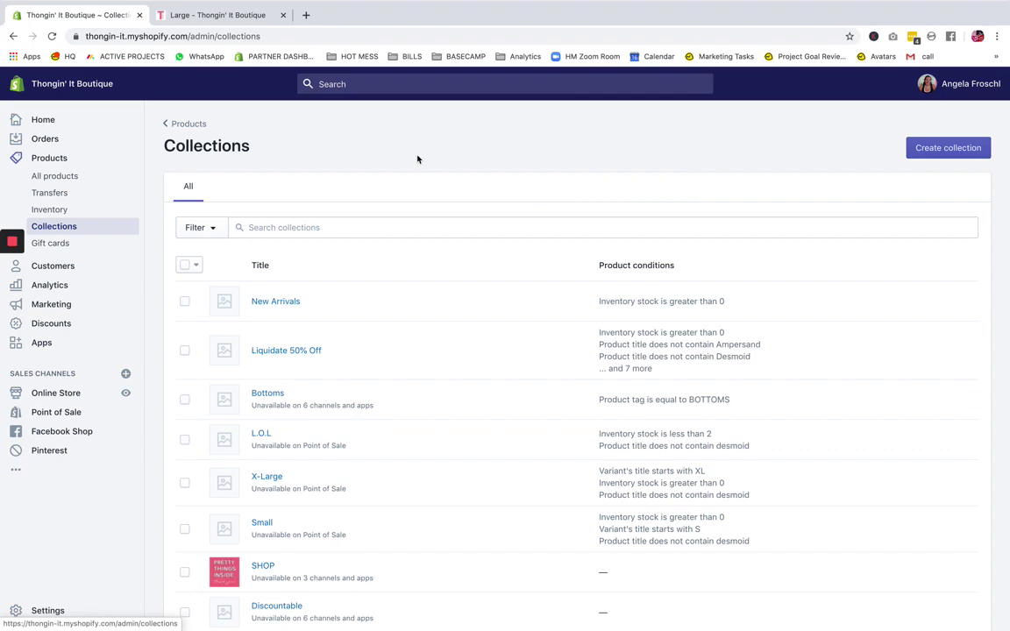
pyautogui.scroll(-3, 614, 333)
pyautogui.scroll(-5, 627, 344)
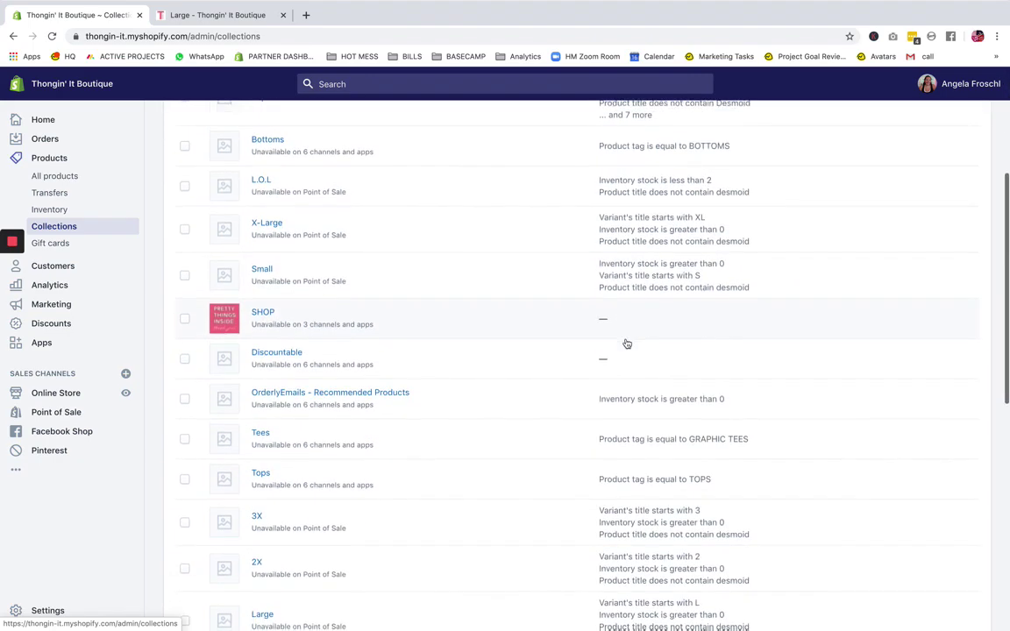
pyautogui.scroll(-2, 283, 478)
pyautogui.click(265, 470)
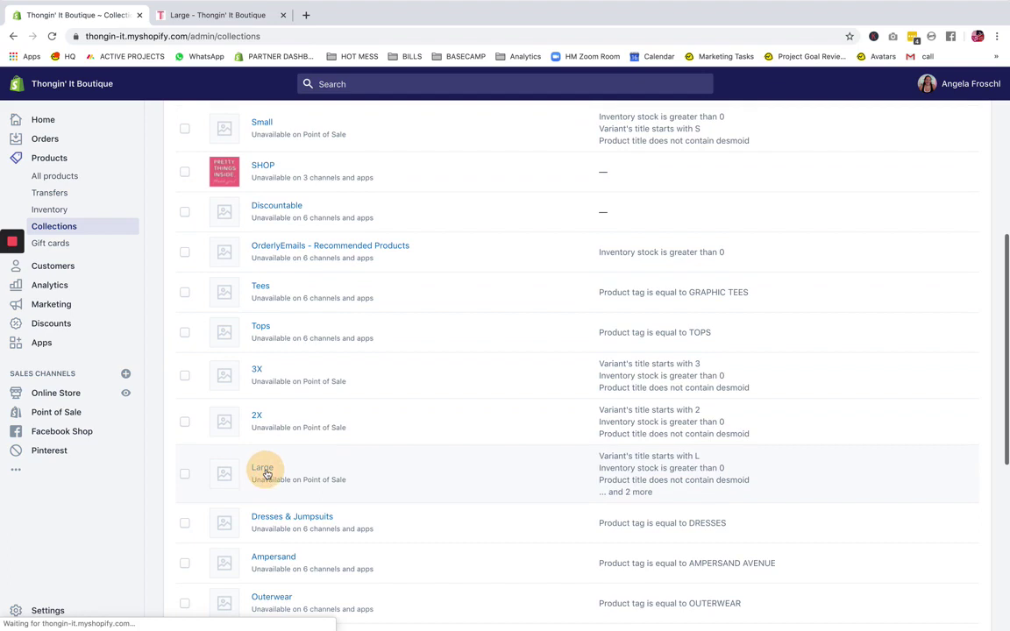
# Step: Review Large's variant-title and stock conditions, then return to the Collections list
pyautogui.scroll(-2, 528, 410)
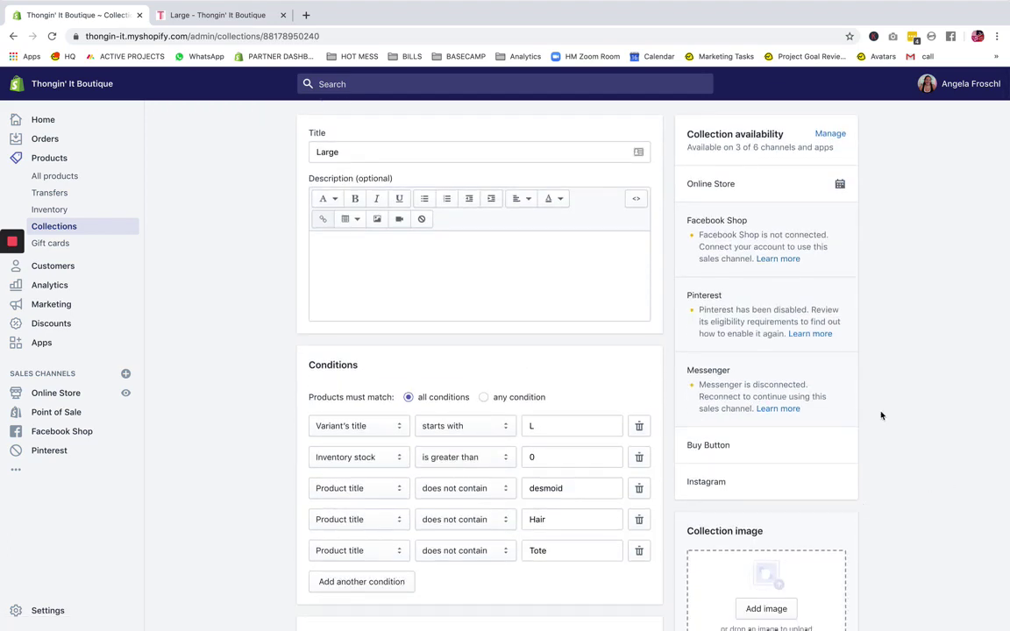
pyautogui.scroll(2, 885, 396)
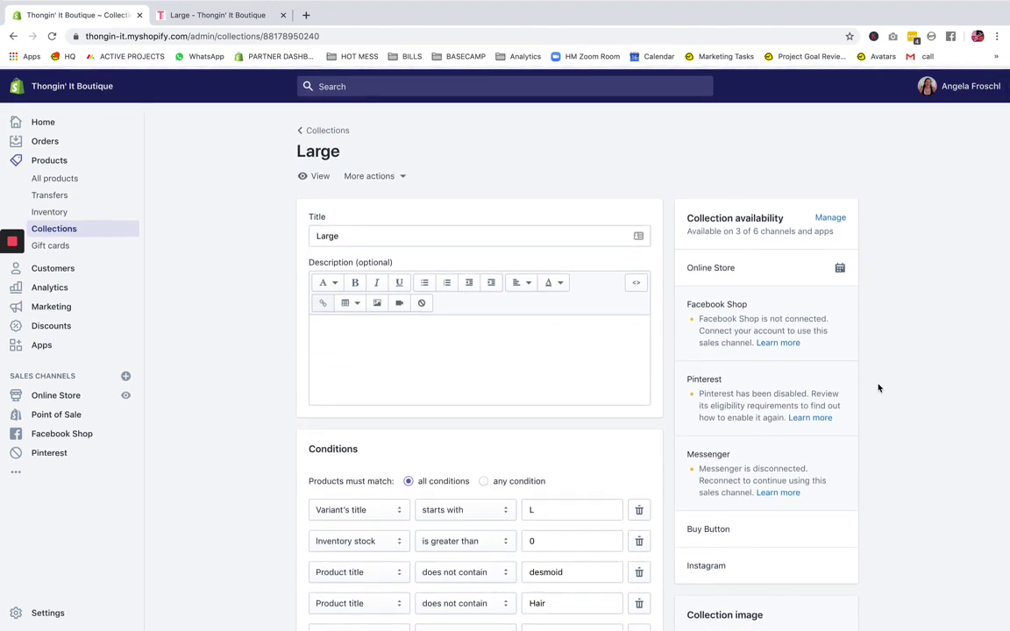
pyautogui.scroll(-2, 878, 387)
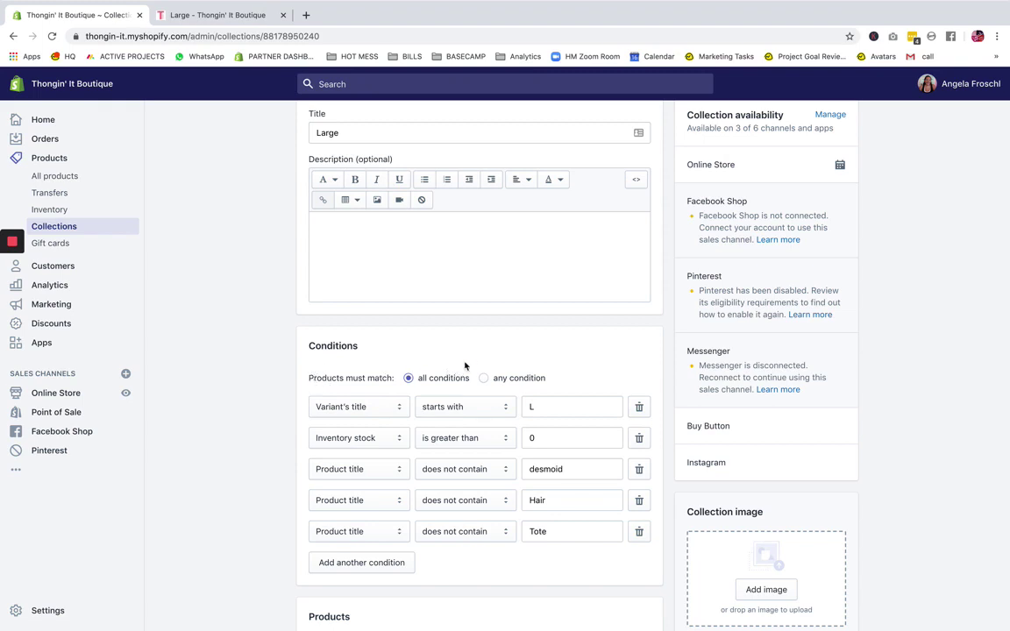
pyautogui.scroll(2, 480, 364)
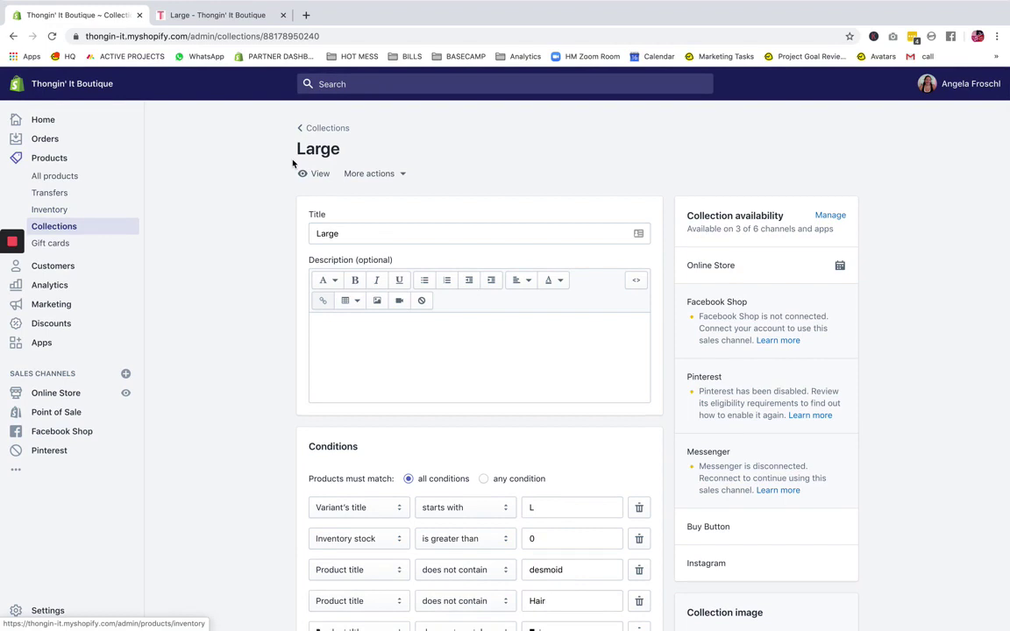
pyautogui.click(327, 127)
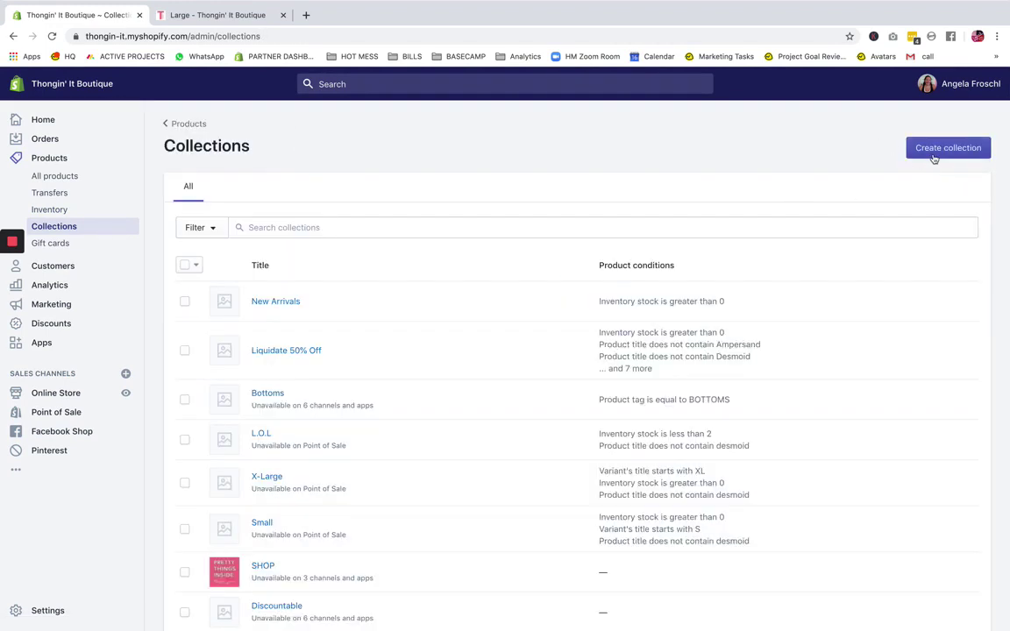
pyautogui.click(934, 152)
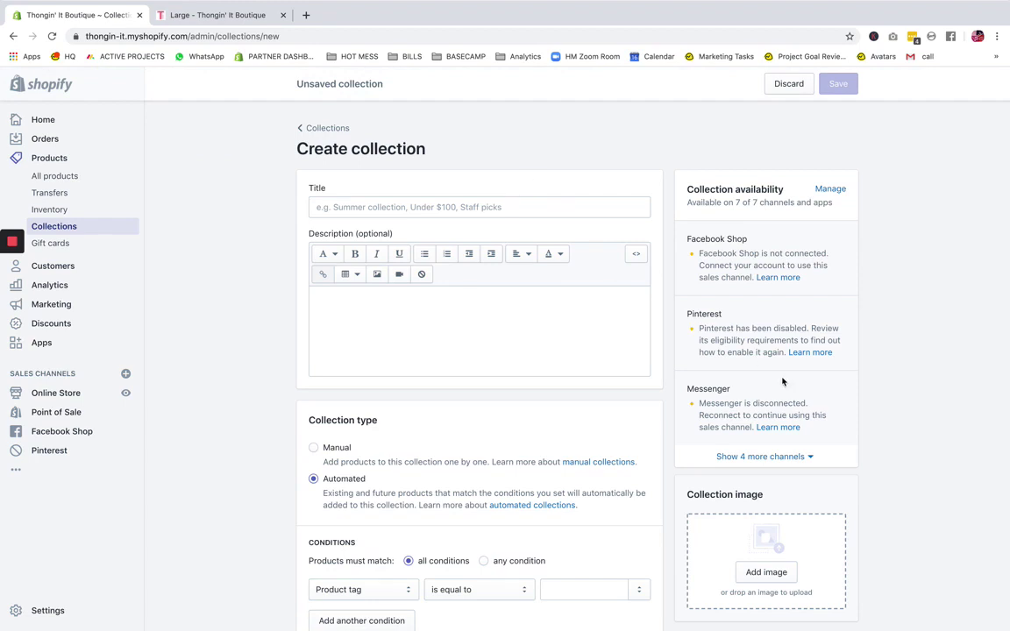
pyautogui.click(469, 202)
pyautogui.scroll(-1, 884, 313)
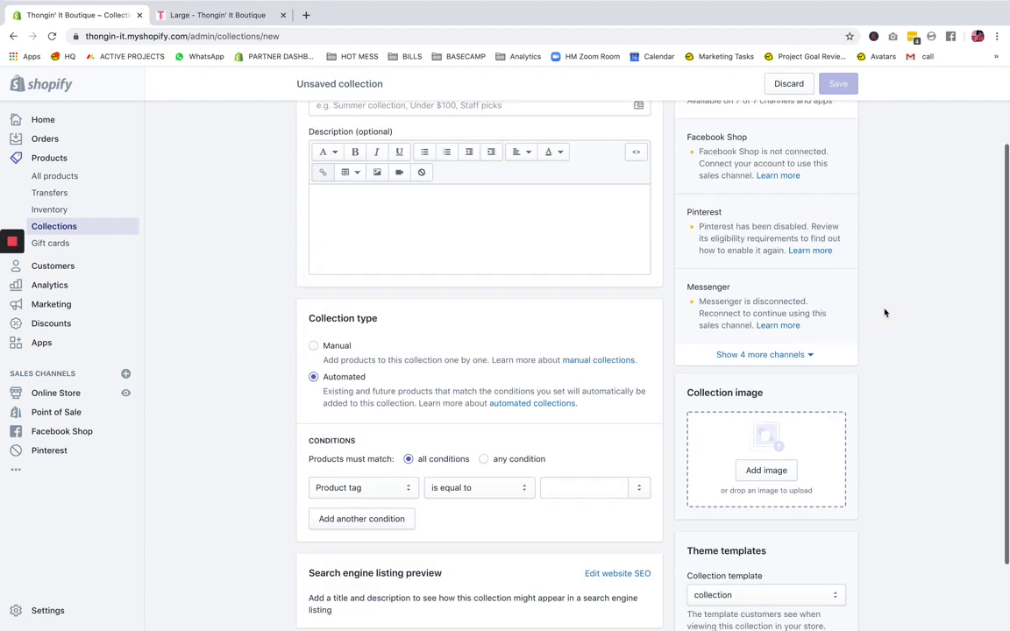
pyautogui.scroll(-1, 884, 313)
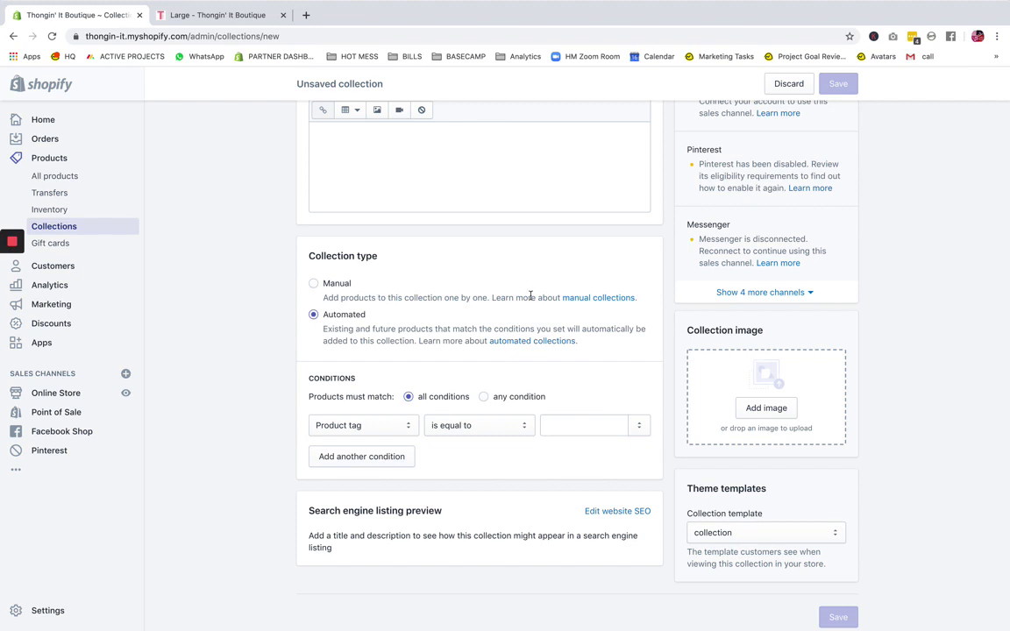
pyautogui.scroll(-1, 999, 338)
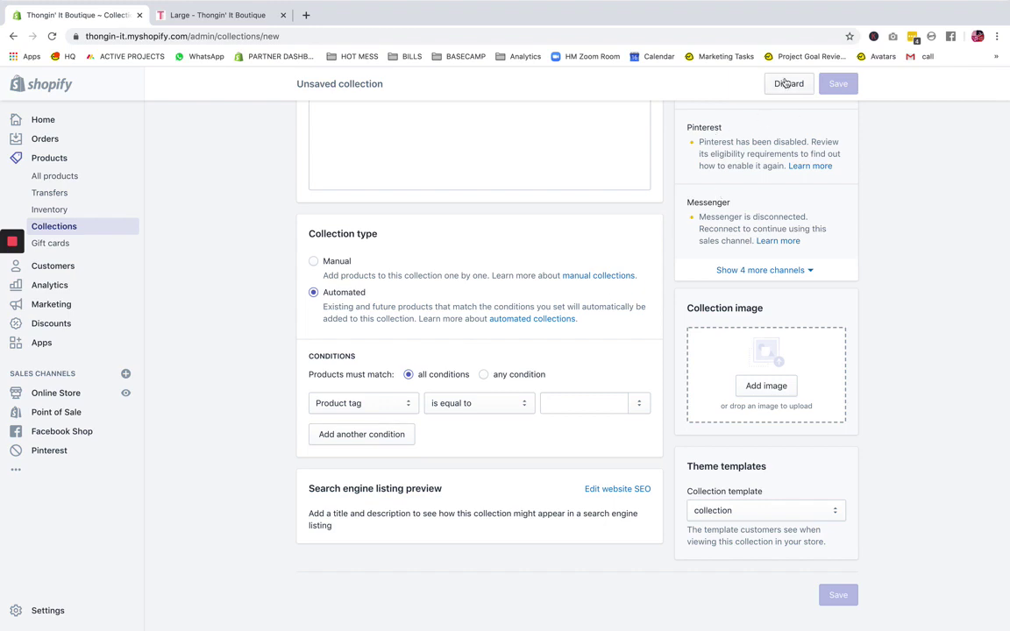
pyautogui.click(68, 226)
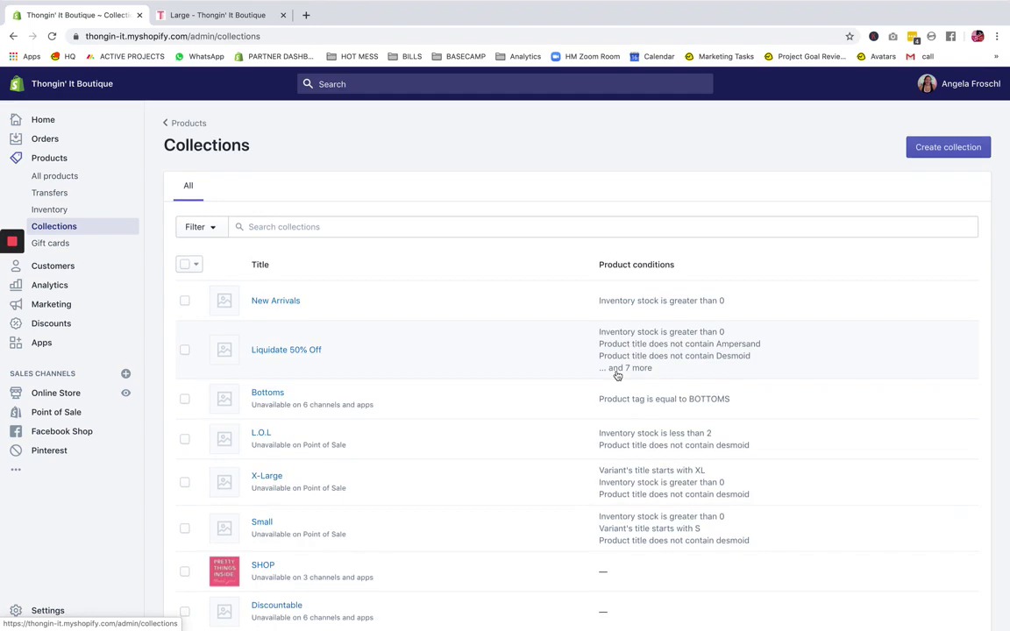
# Step: Open the Large collection and scroll down to its Conditions
pyautogui.scroll(-5, 649, 375)
pyautogui.scroll(-2, 373, 461)
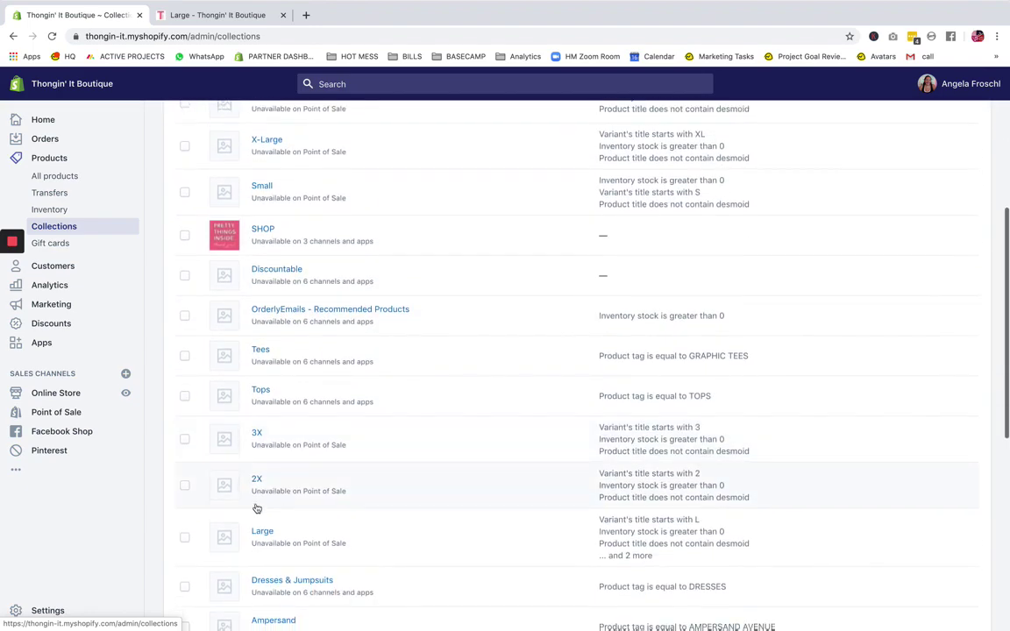
pyautogui.click(263, 532)
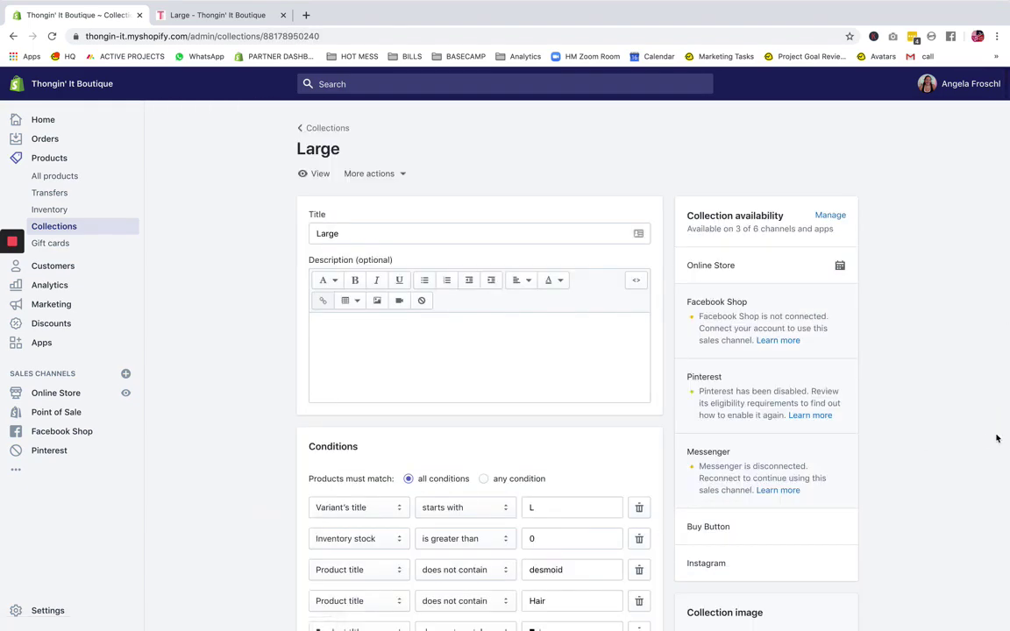
pyautogui.scroll(-3, 998, 435)
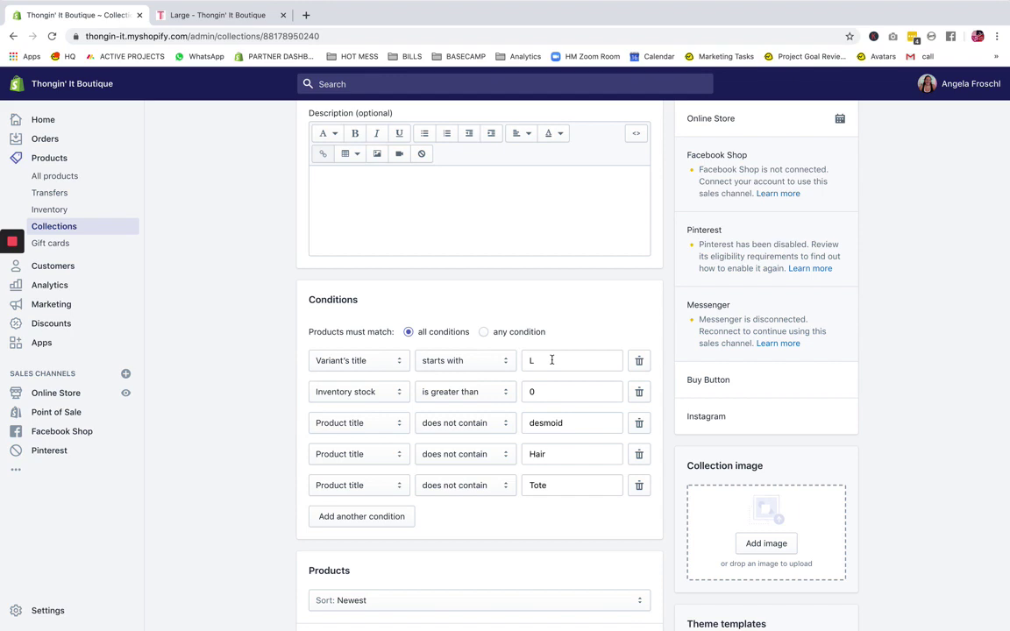
# Step: Open a new browser tab, then confirm the variant-title rule stays 'starts with' L
pyautogui.click(306, 15)
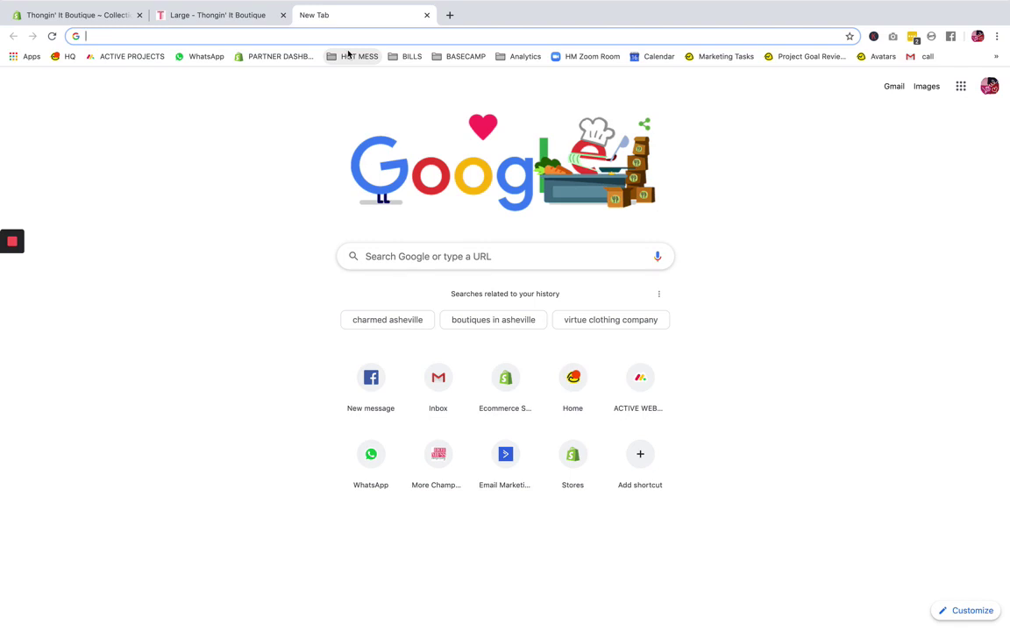
pyautogui.click(83, 15)
pyautogui.click(485, 360)
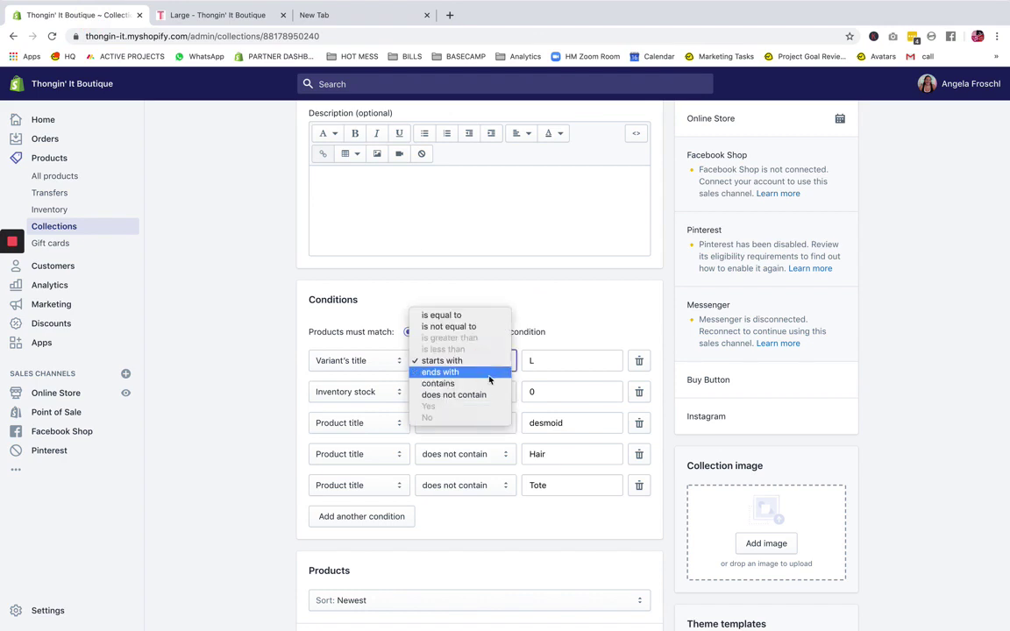
pyautogui.click(441, 360)
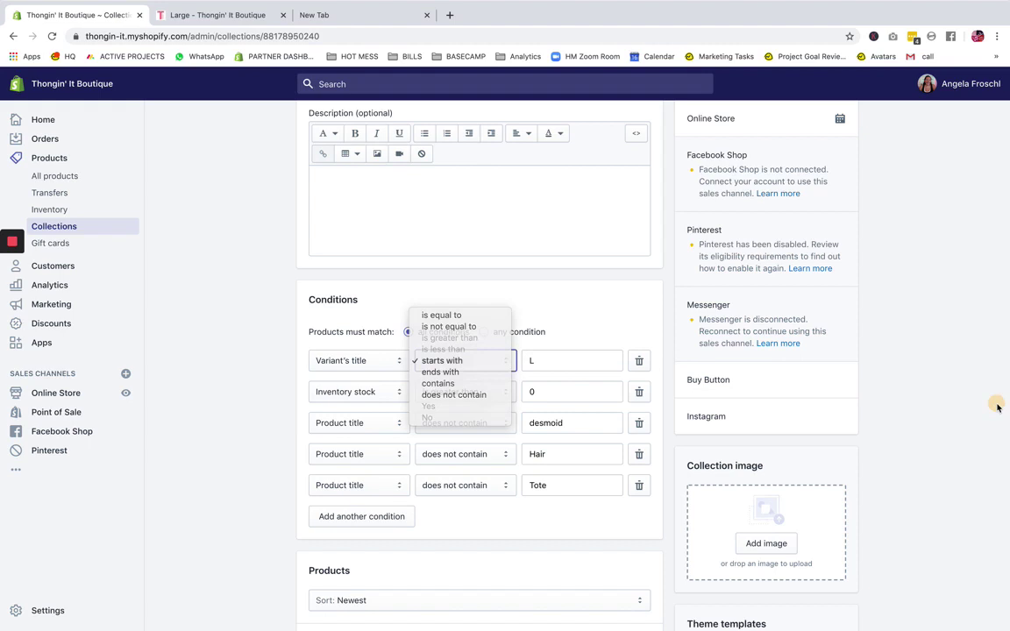
# Step: In the new tab, search Google for 'broker' to find the Broker Leather store
pyautogui.click(324, 17)
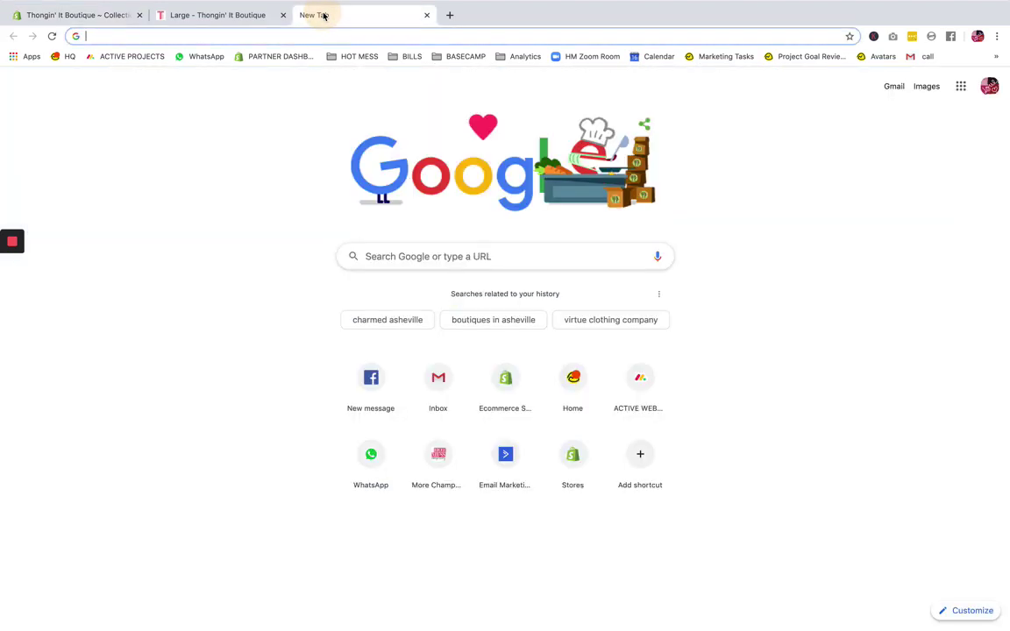
pyautogui.click(413, 255)
pyautogui.write('brok')
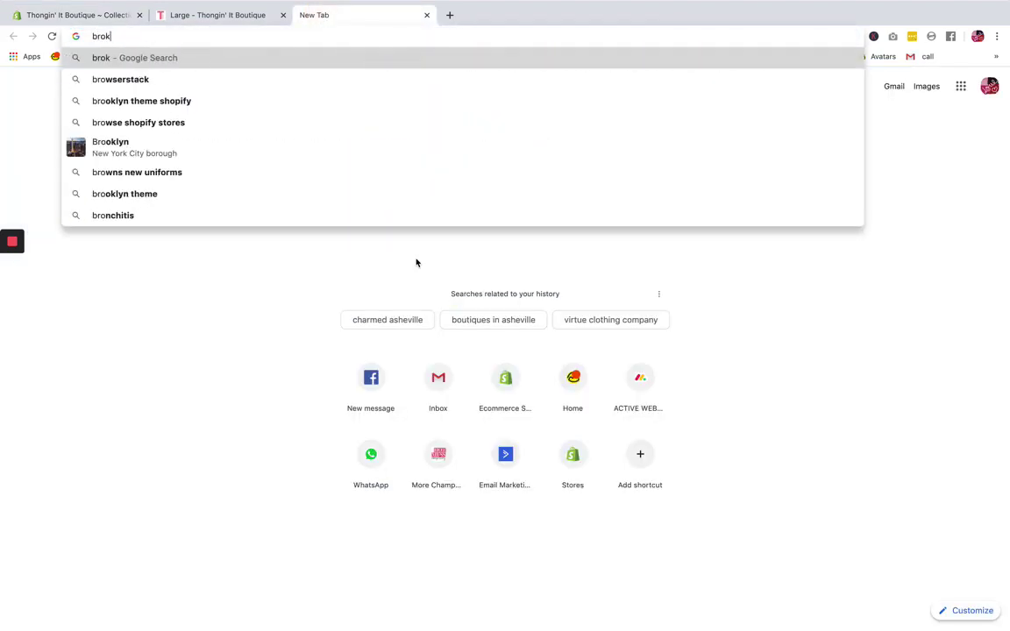
pyautogui.write('er')
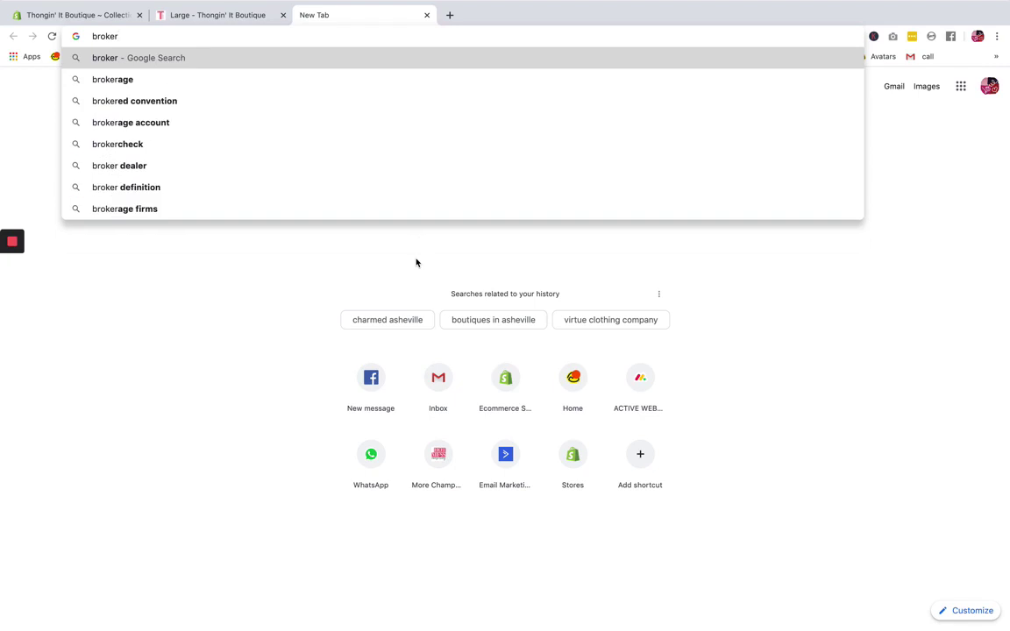
pyautogui.write(' l')
pyautogui.press('BackSpace')
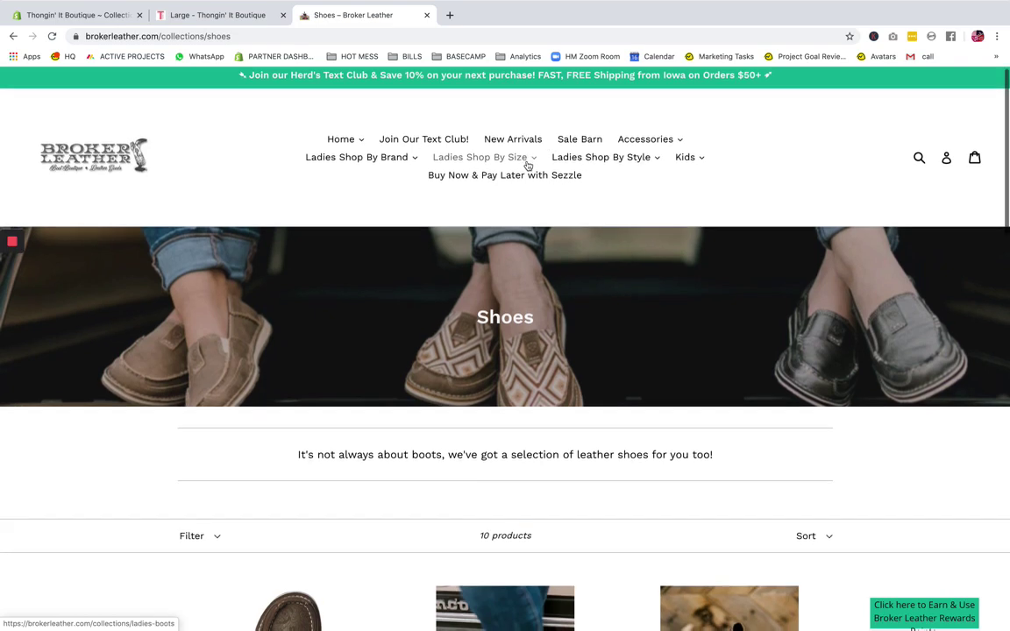
# Step: Browse Broker Leather's Ladies Shop By Size, Ladies Shop By Style and Kids menus
pyautogui.click(527, 163)
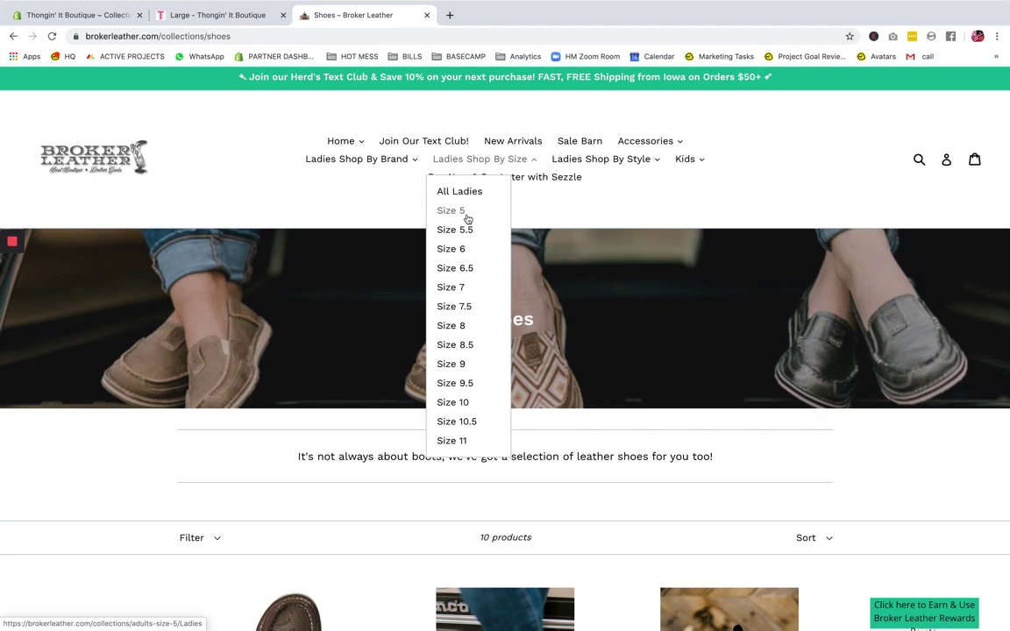
pyautogui.scroll(-1, 471, 235)
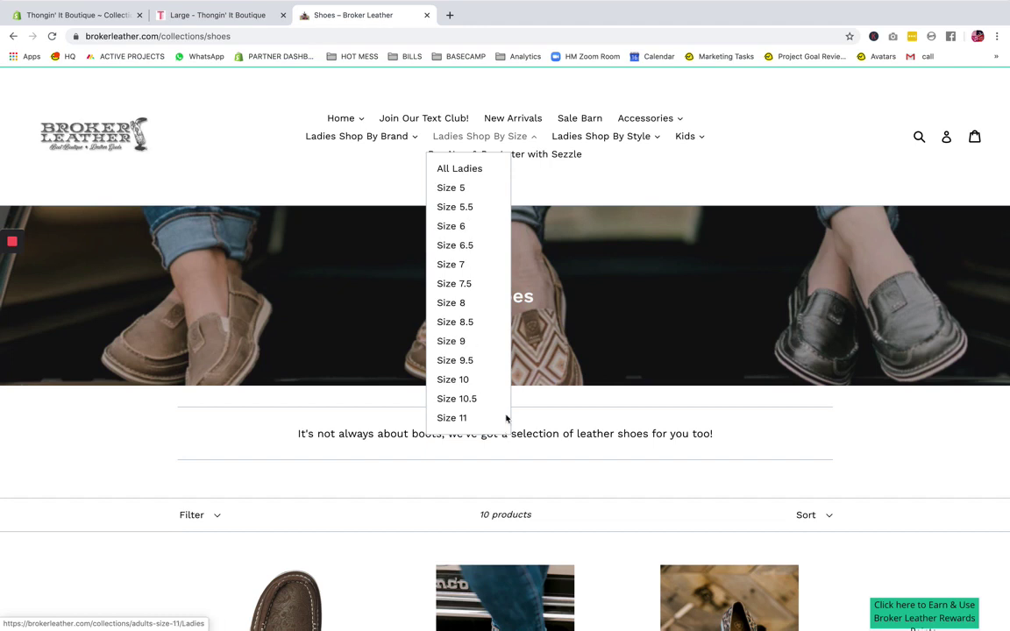
pyautogui.click(610, 139)
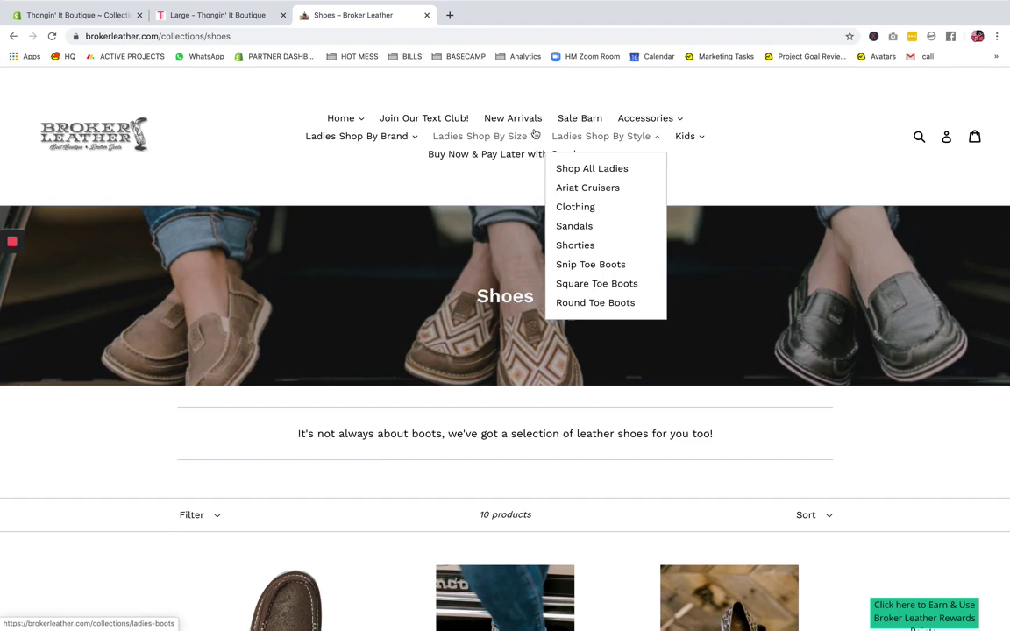
pyautogui.click(491, 189)
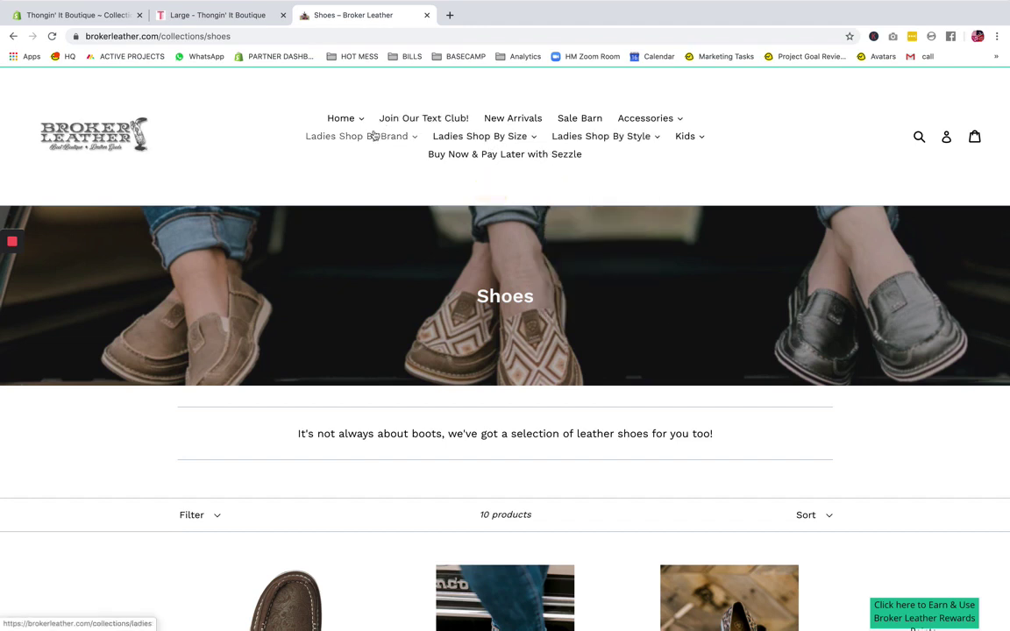
pyautogui.click(687, 138)
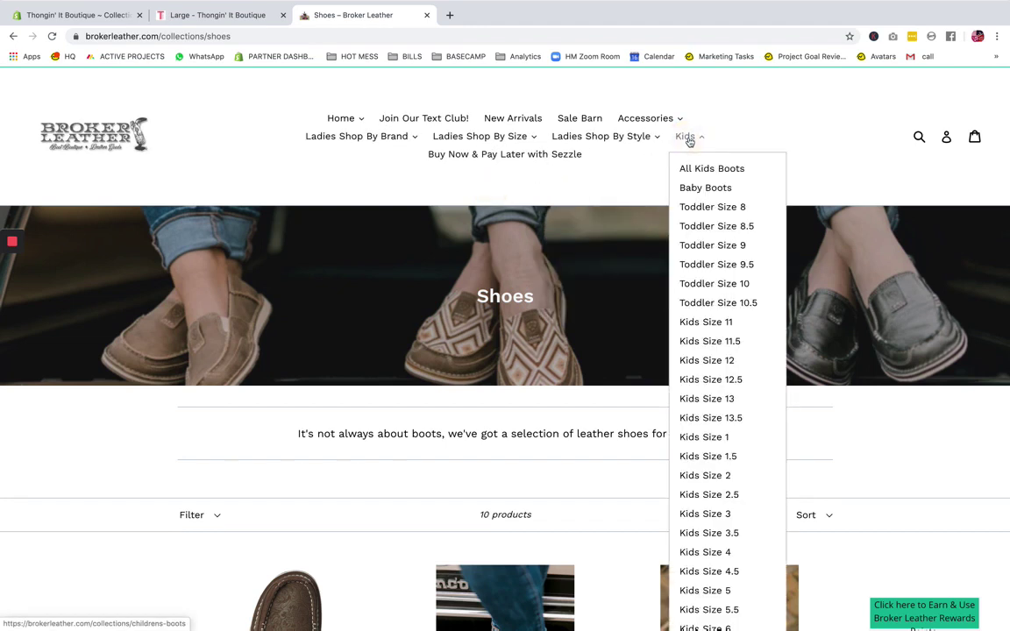
pyautogui.scroll(-1, 706, 308)
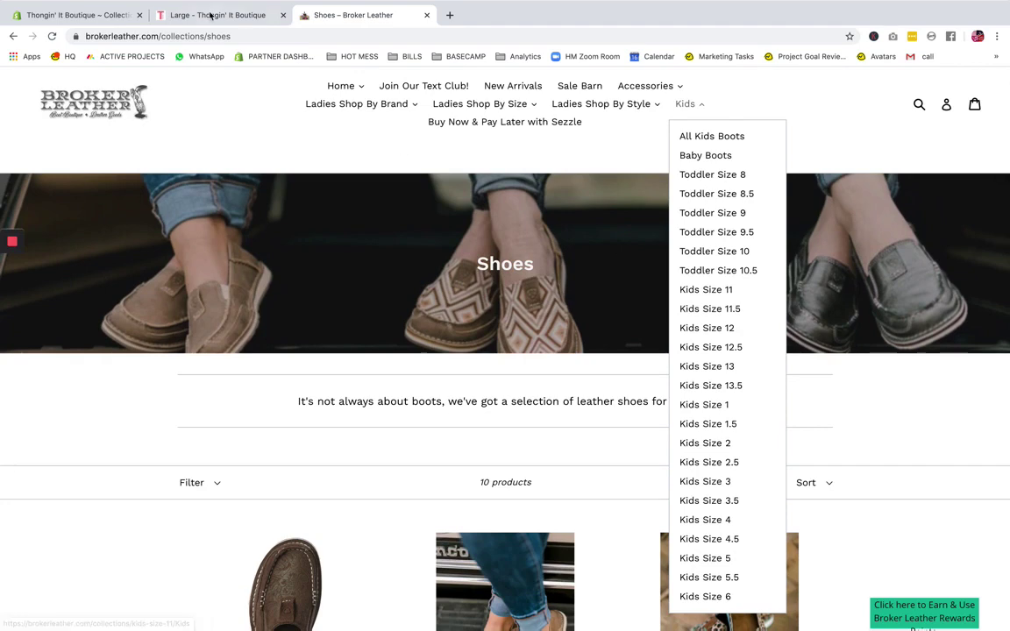
pyautogui.click(92, 15)
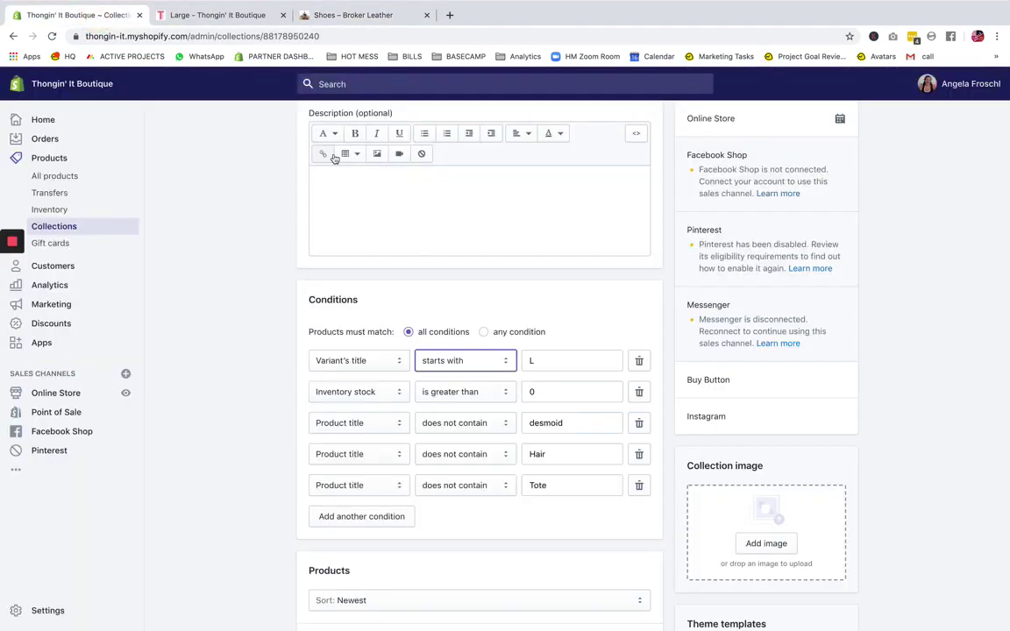
pyautogui.scroll(-1, 973, 302)
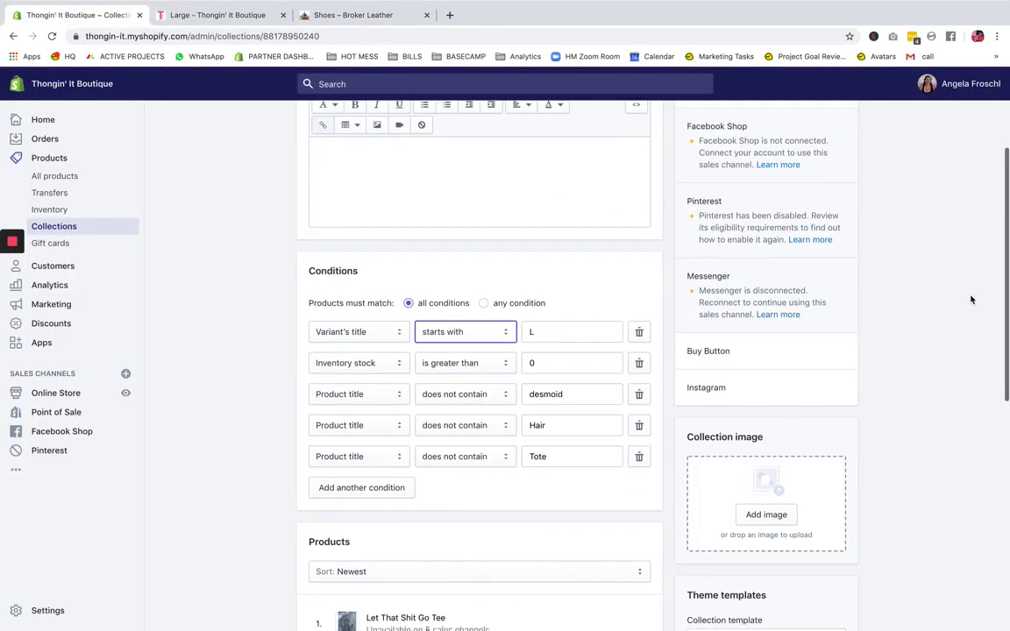
pyautogui.scroll(-2, 971, 298)
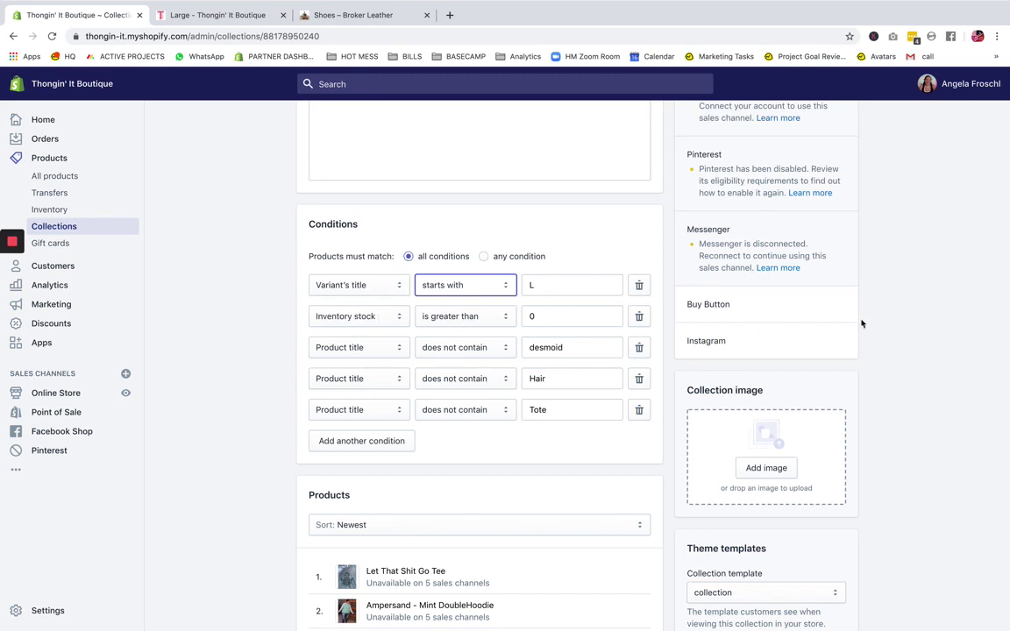
pyautogui.scroll(-1, 968, 336)
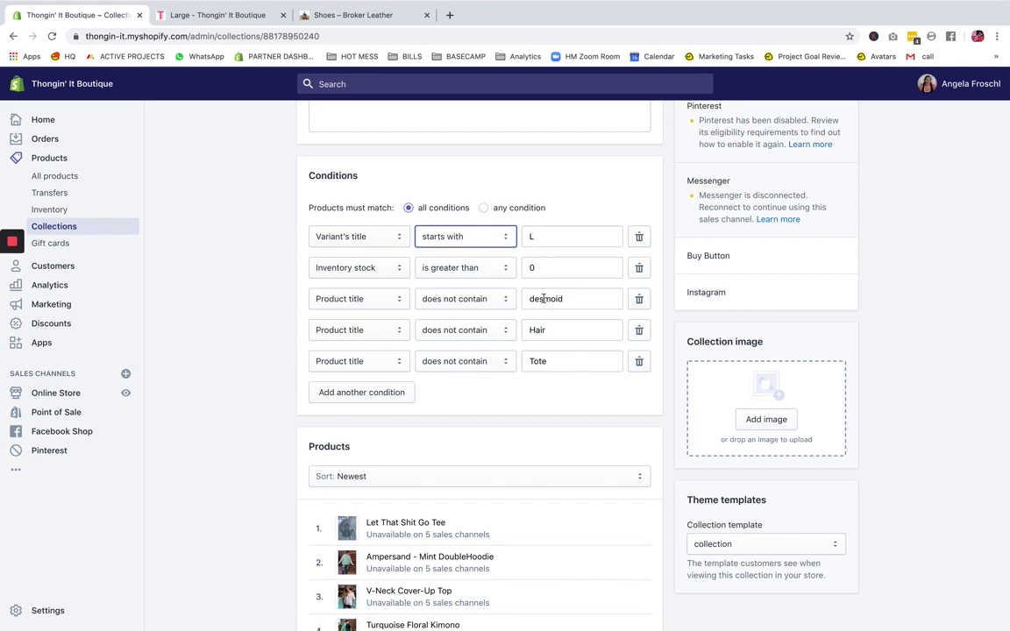
pyautogui.scroll(-1, 908, 387)
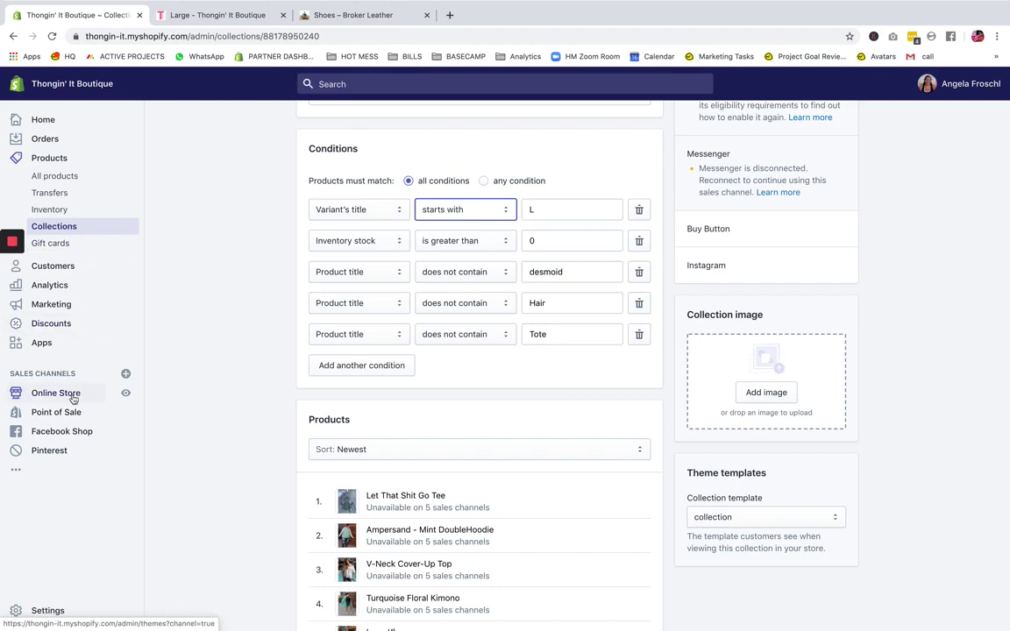
# Step: Open the Shop Menu from the Online Store navigation menus
pyautogui.click(70, 395)
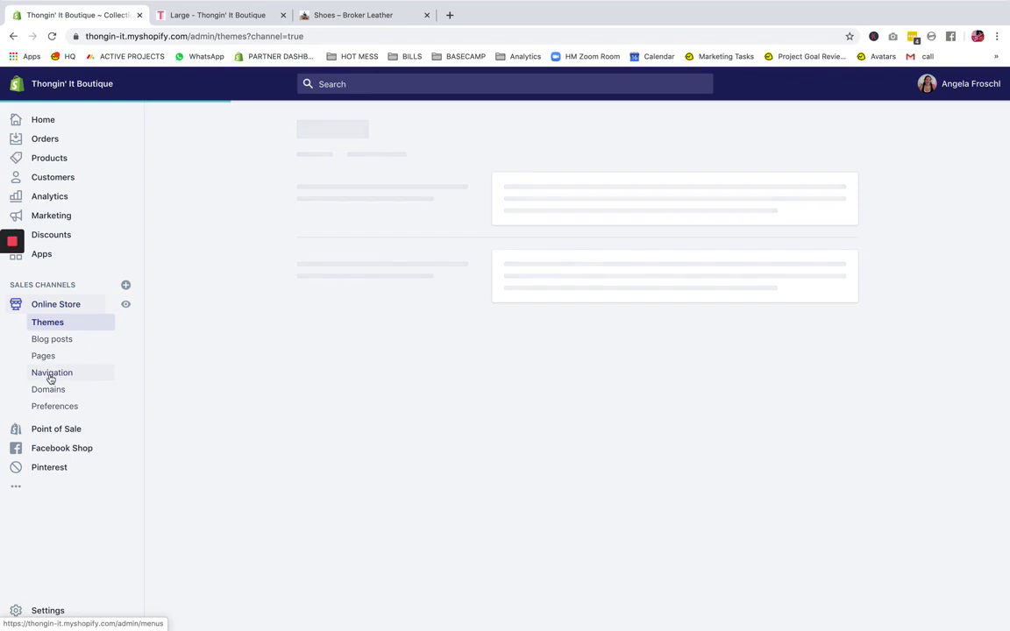
pyautogui.click(51, 377)
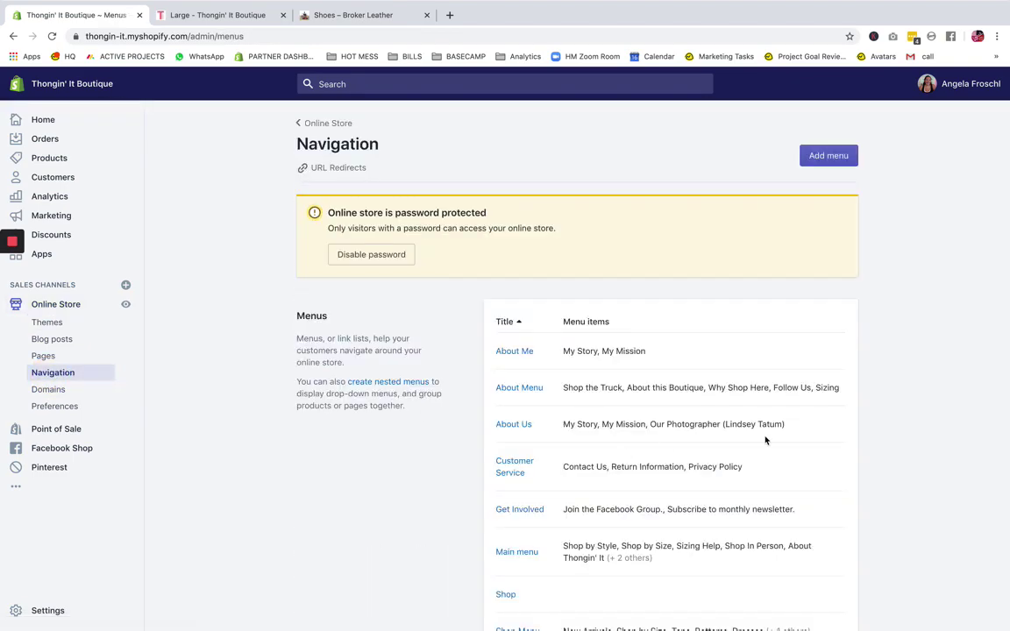
pyautogui.scroll(-5, 978, 425)
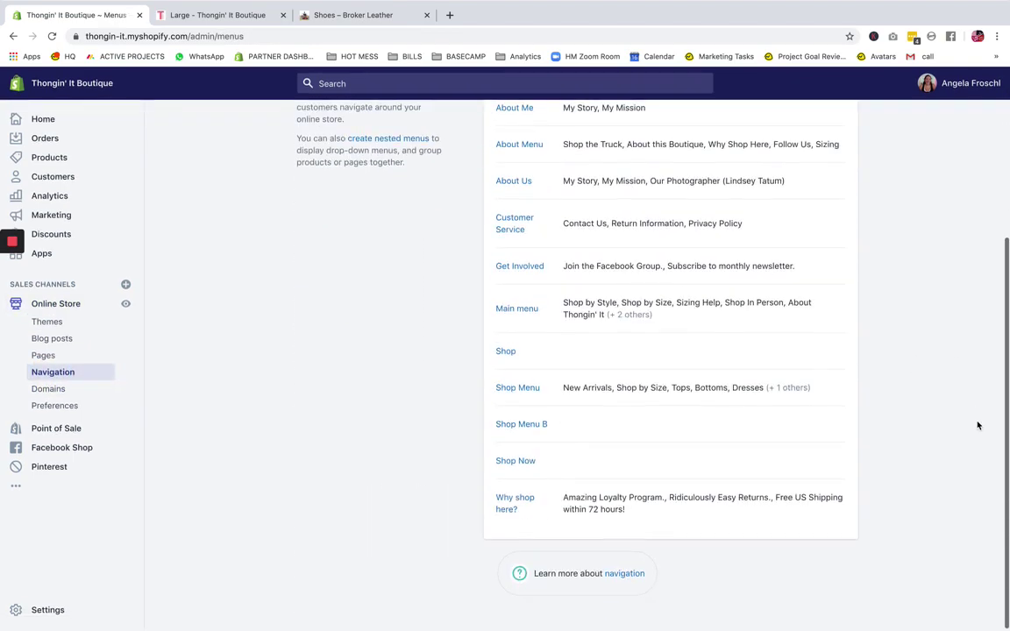
pyautogui.click(525, 394)
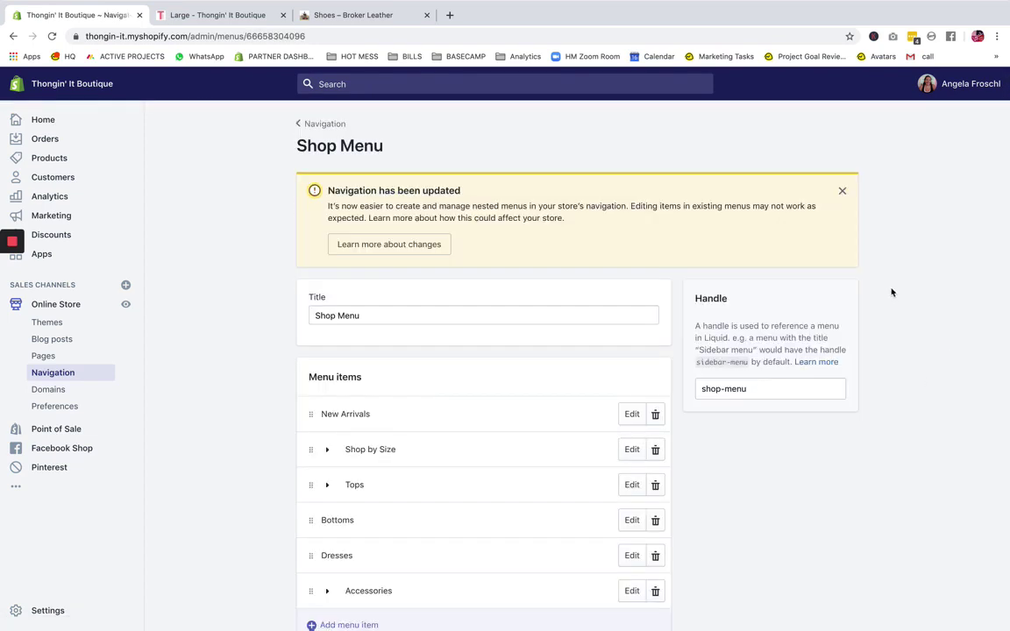
# Step: Expand, then collapse, the In Stock size items nested under Shop by Size
pyautogui.scroll(-2, 932, 336)
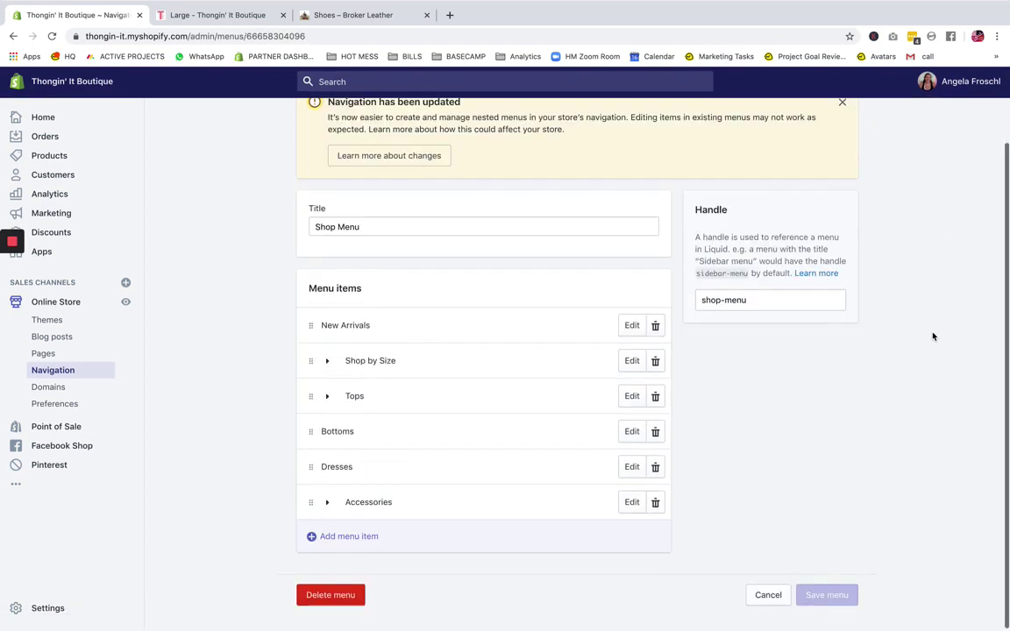
pyautogui.click(328, 365)
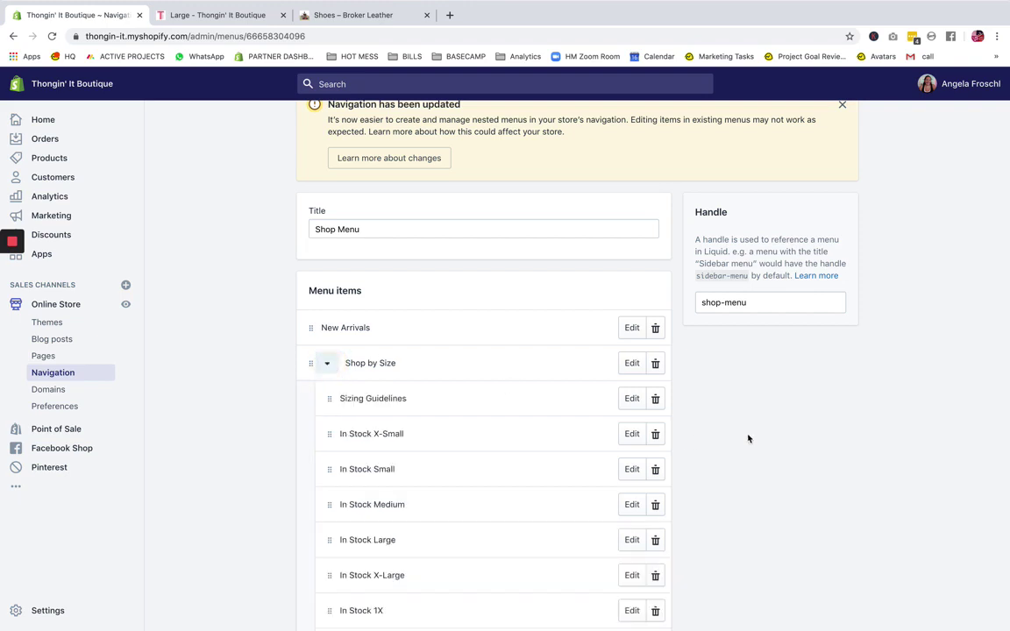
pyautogui.scroll(-3, 885, 455)
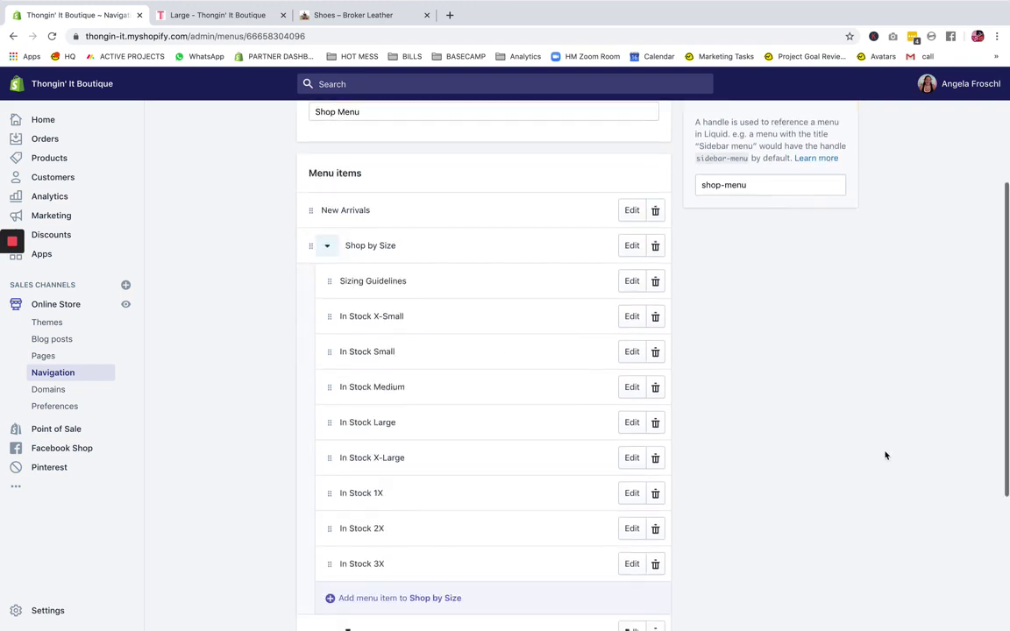
pyautogui.click(327, 245)
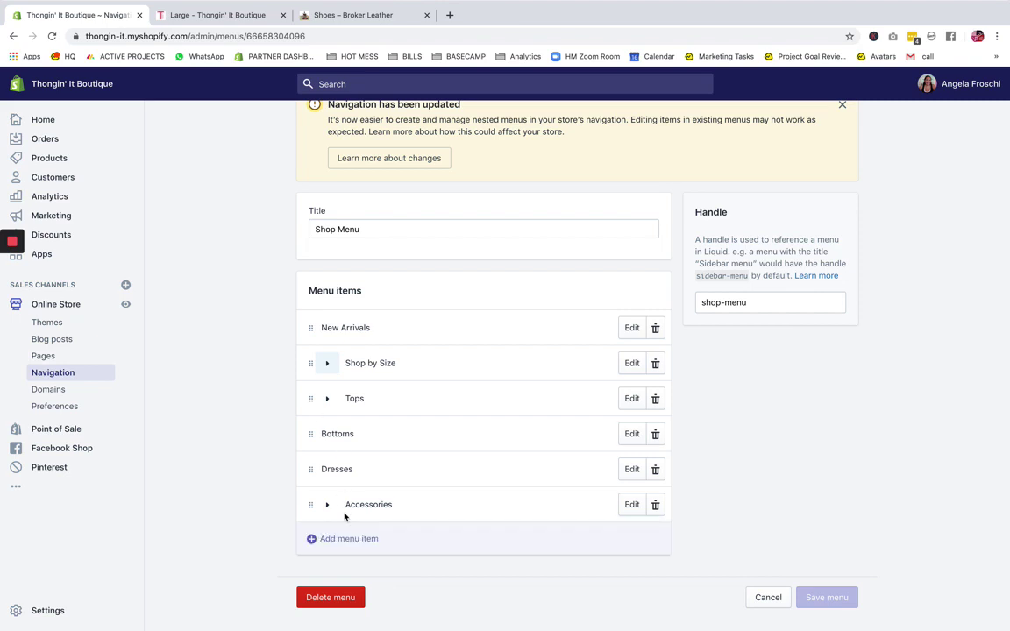
# Step: Start a new Shop Menu item named 'Shop by Size'
pyautogui.click(331, 551)
pyautogui.click(383, 349)
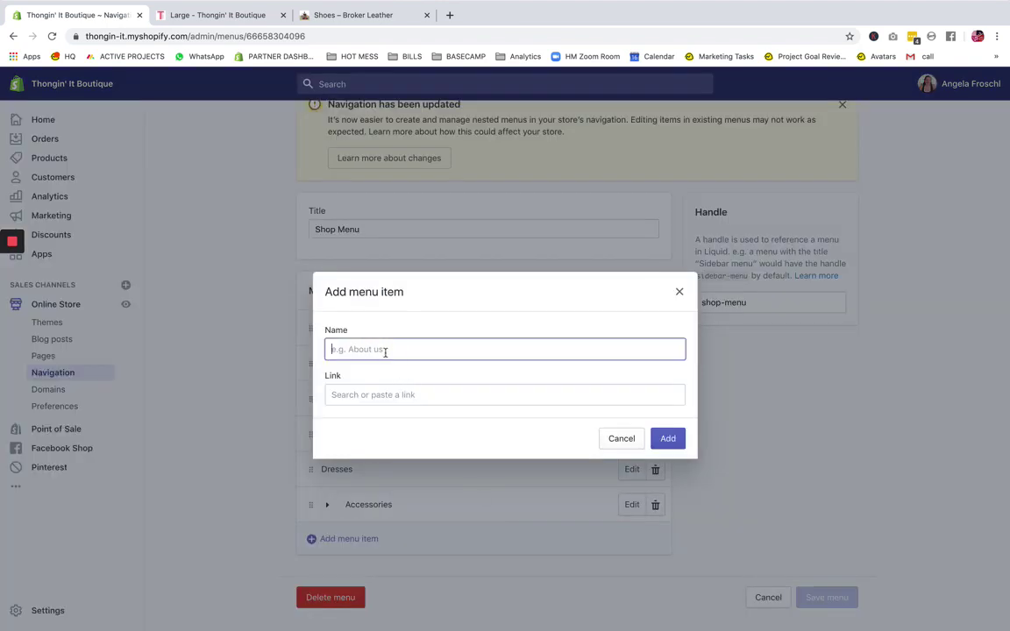
pyautogui.write('Shop by ')
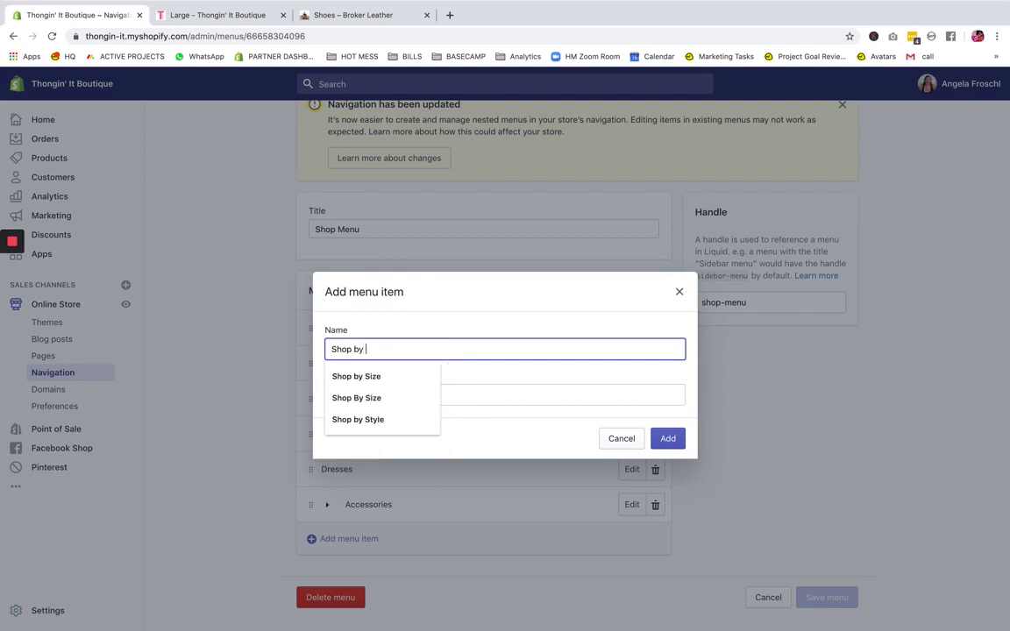
pyautogui.write('Size')
# Step: Link the Shop by Size item to Products > All Products and add it to the menu
pyautogui.click(505, 400)
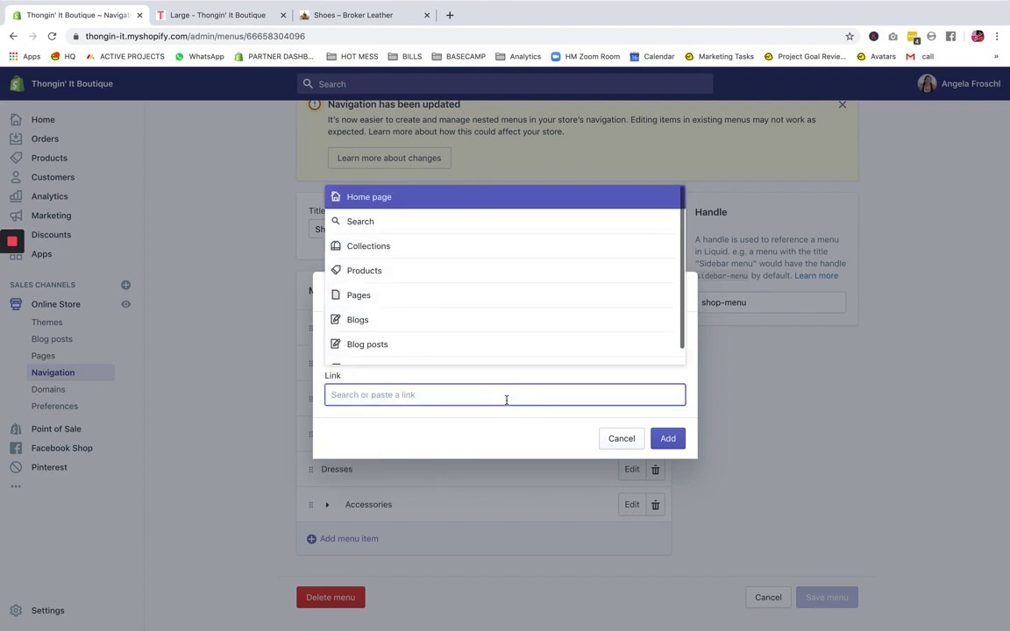
pyautogui.scroll(-1, 477, 320)
pyautogui.click(462, 273)
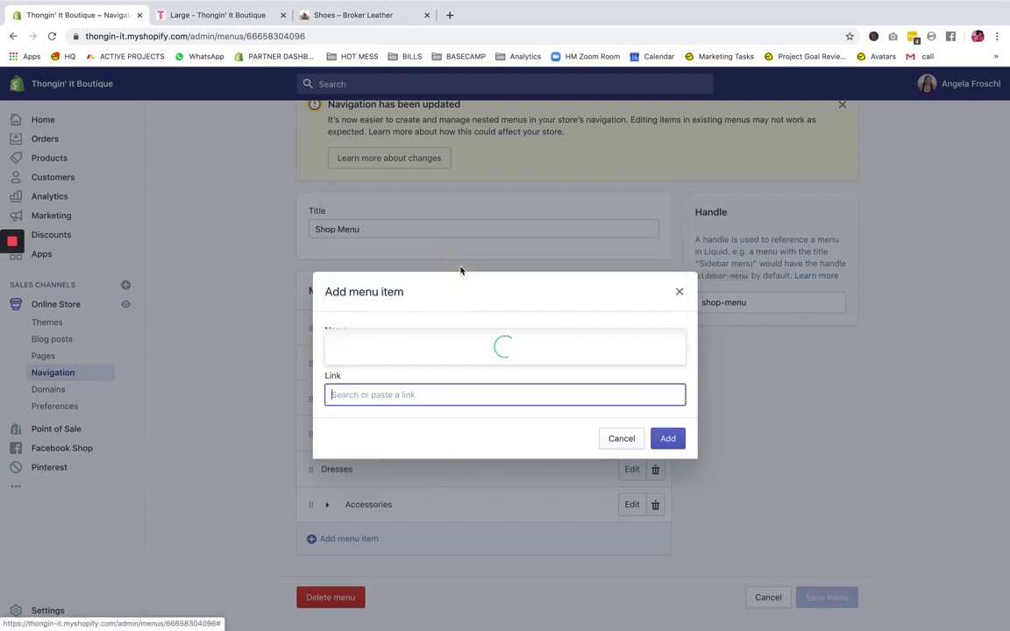
pyautogui.write('prod')
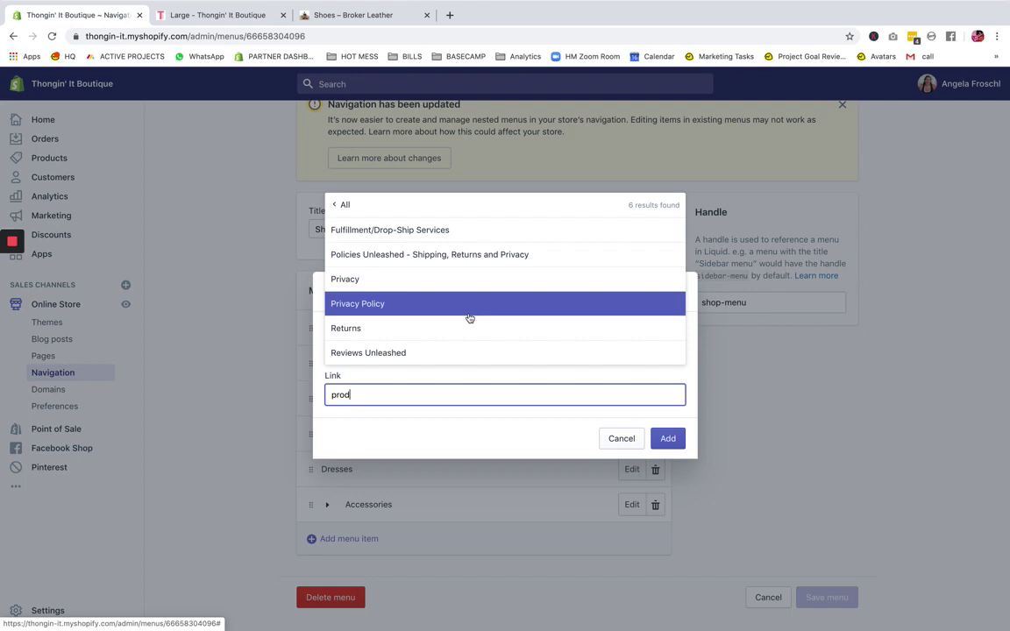
pyautogui.write('uct')
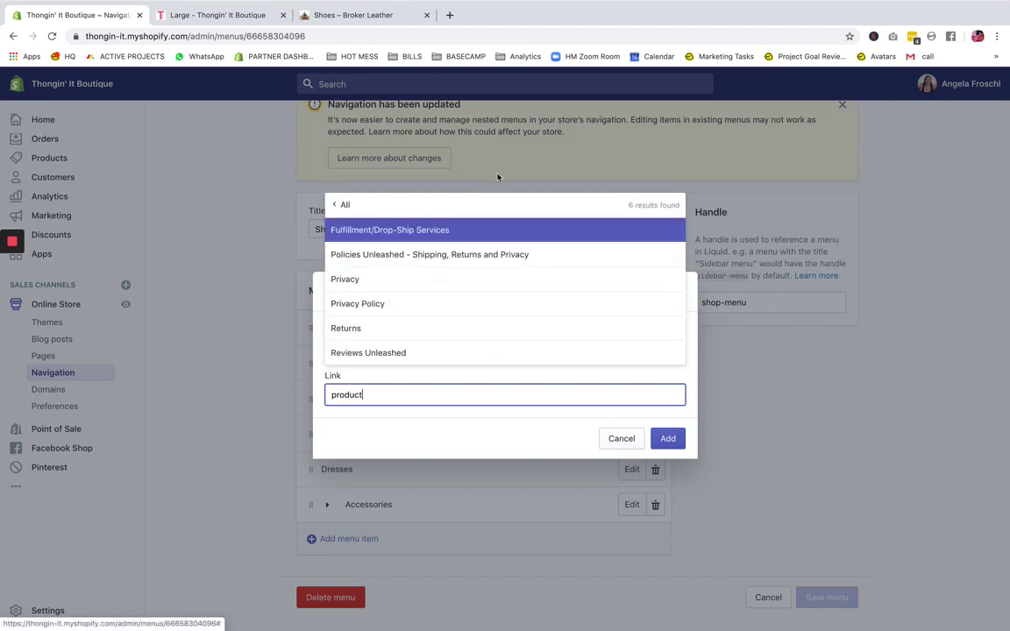
pyautogui.click(368, 200)
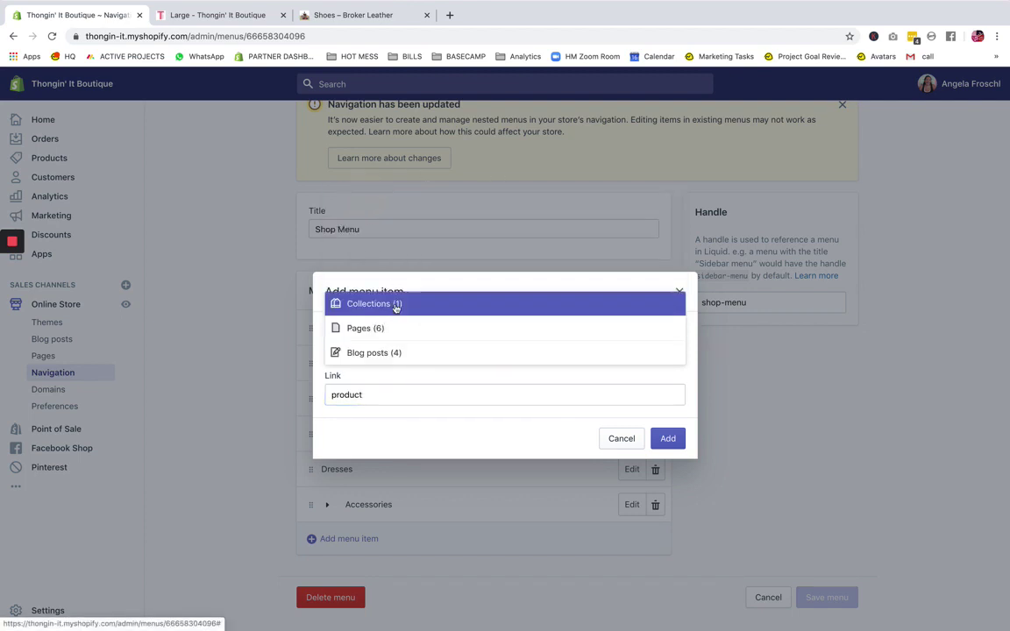
pyautogui.doubleClick(368, 396)
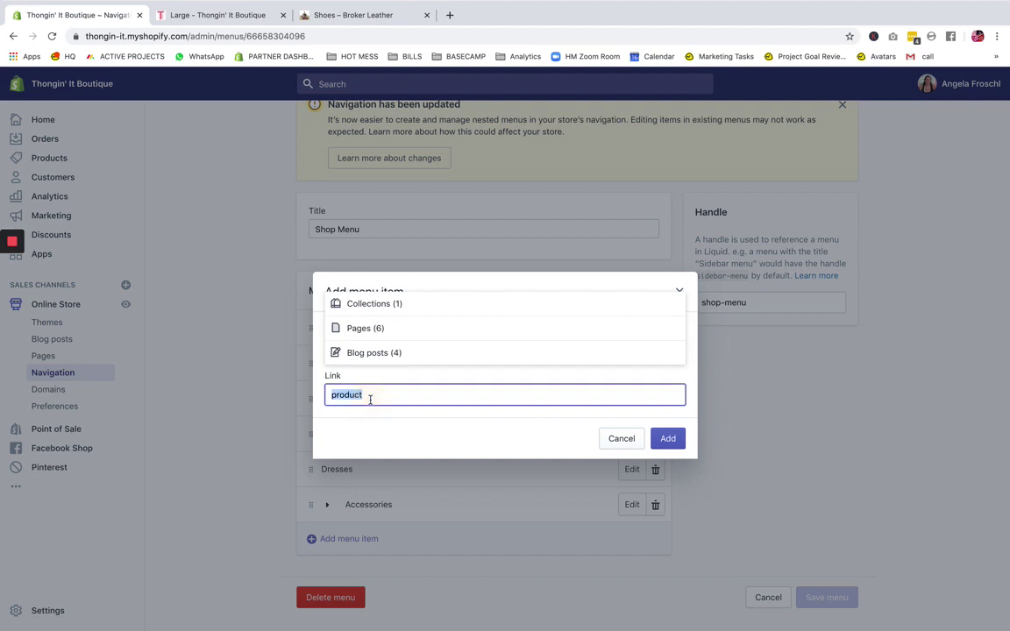
pyautogui.press('BackSpace')
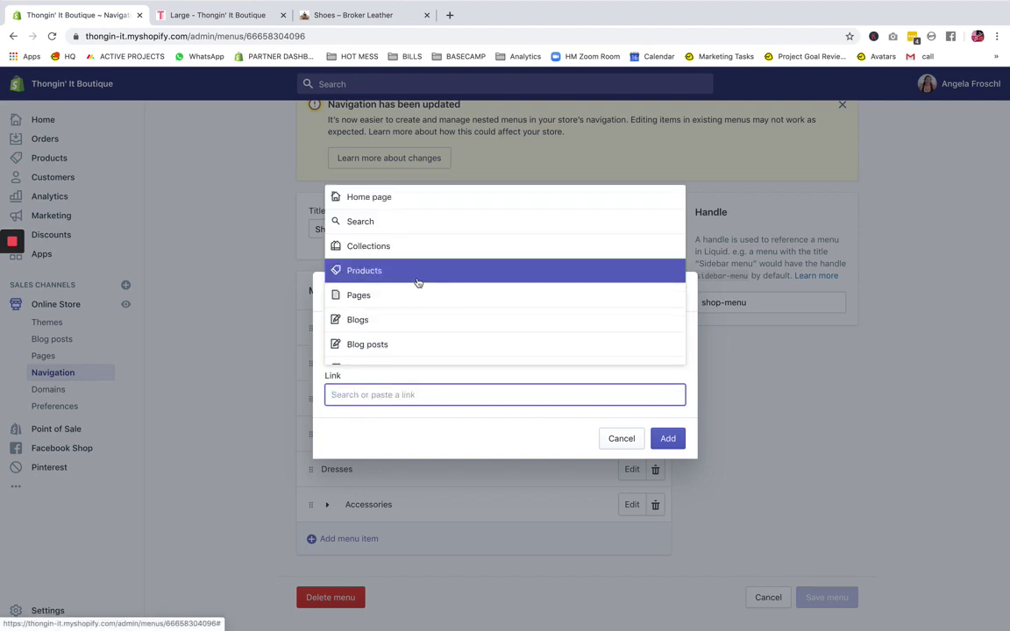
pyautogui.click(417, 282)
pyautogui.click(424, 343)
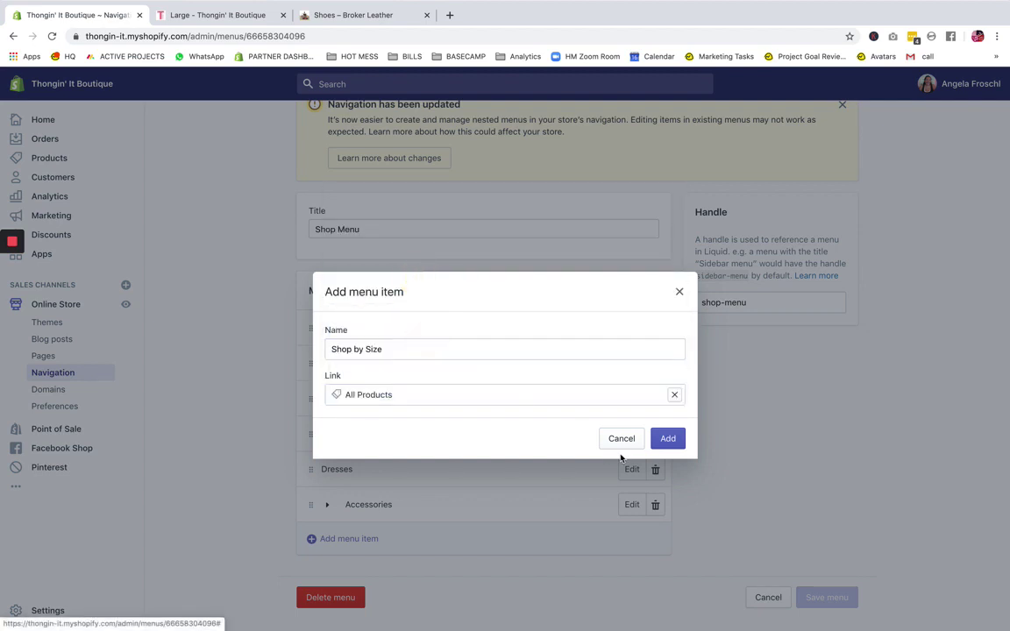
pyautogui.click(667, 439)
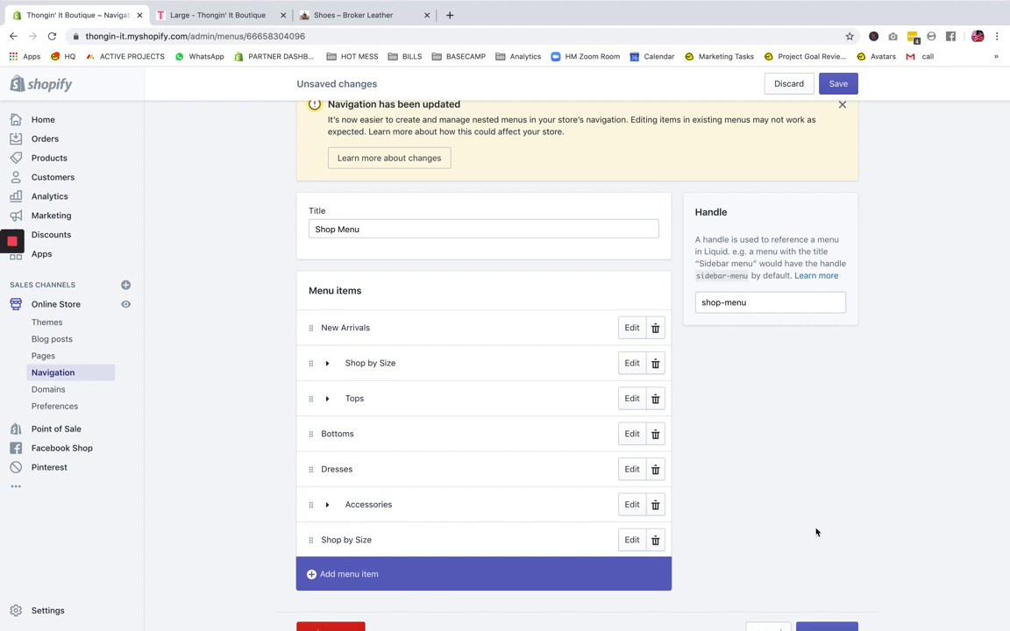
# Step: Add a Small item linked to the Small collection and drag it under Shop by Size
pyautogui.scroll(-1, 816, 532)
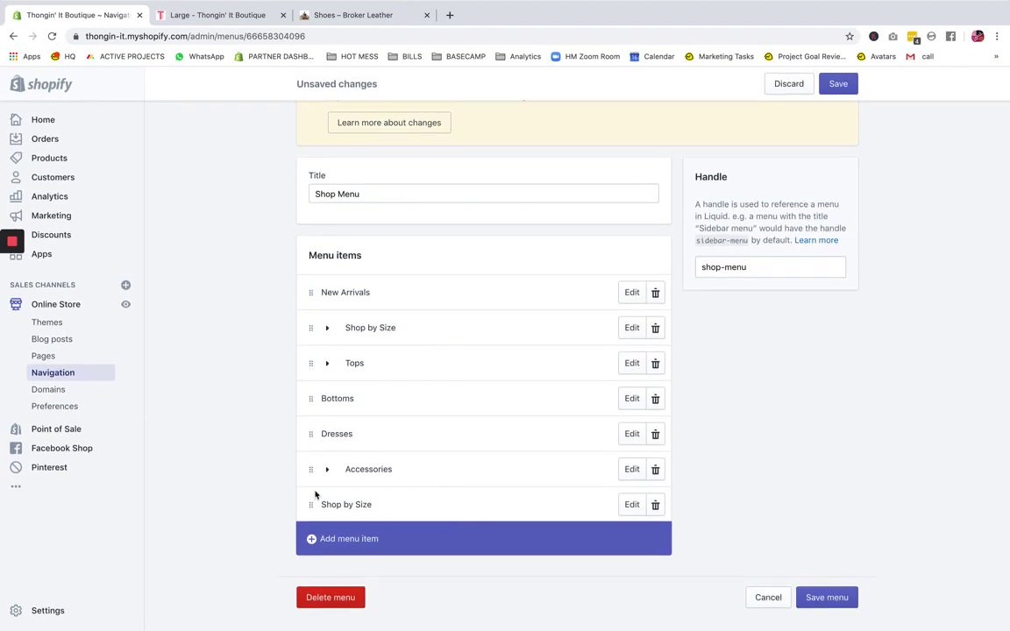
pyautogui.click(313, 539)
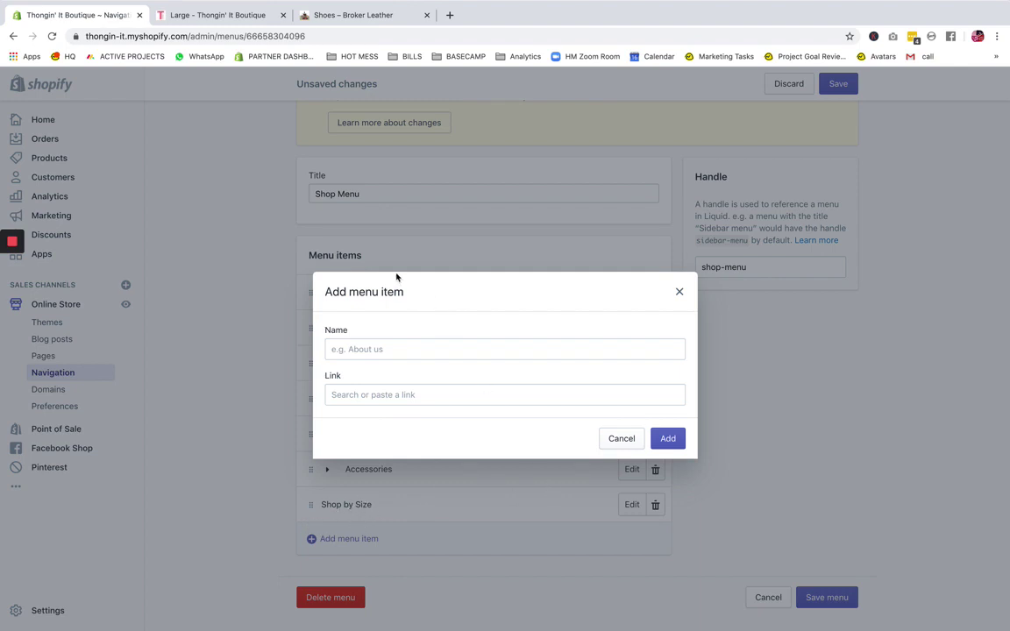
pyautogui.click(386, 350)
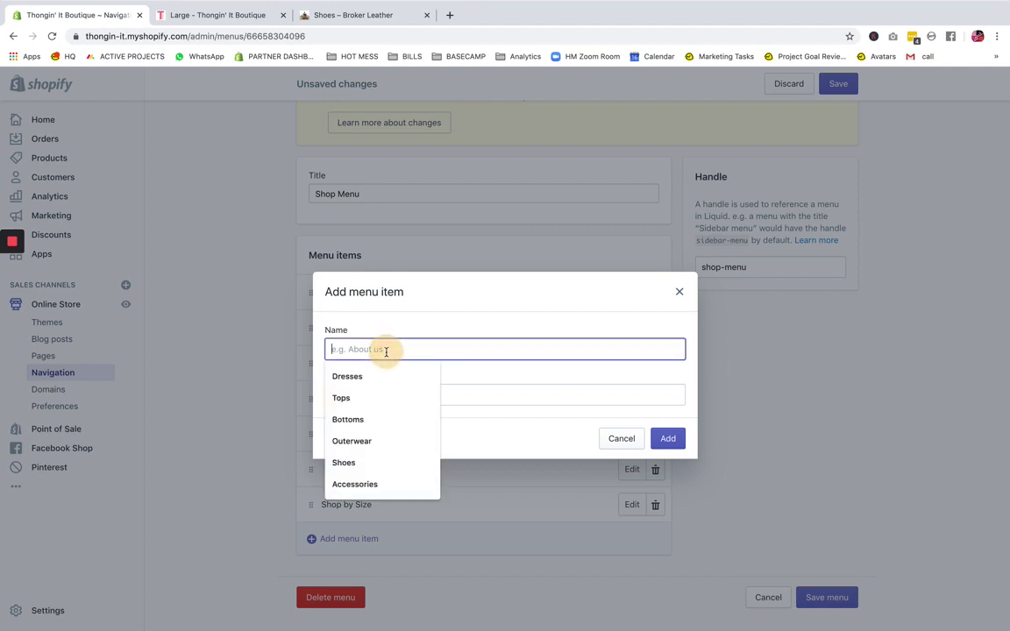
pyautogui.click(451, 394)
pyautogui.write('small')
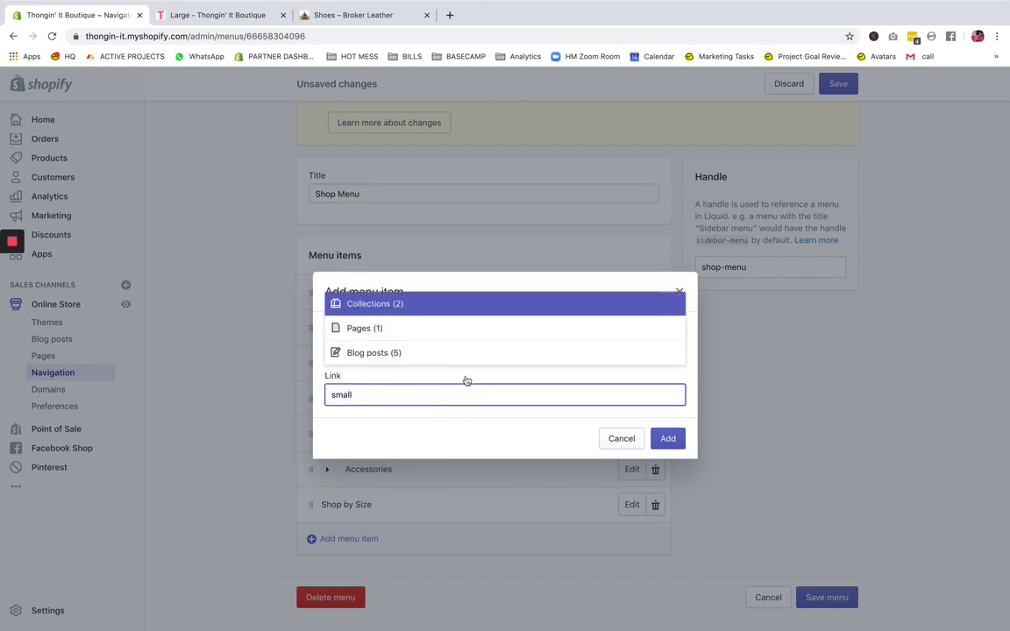
pyautogui.click(475, 308)
pyautogui.click(476, 317)
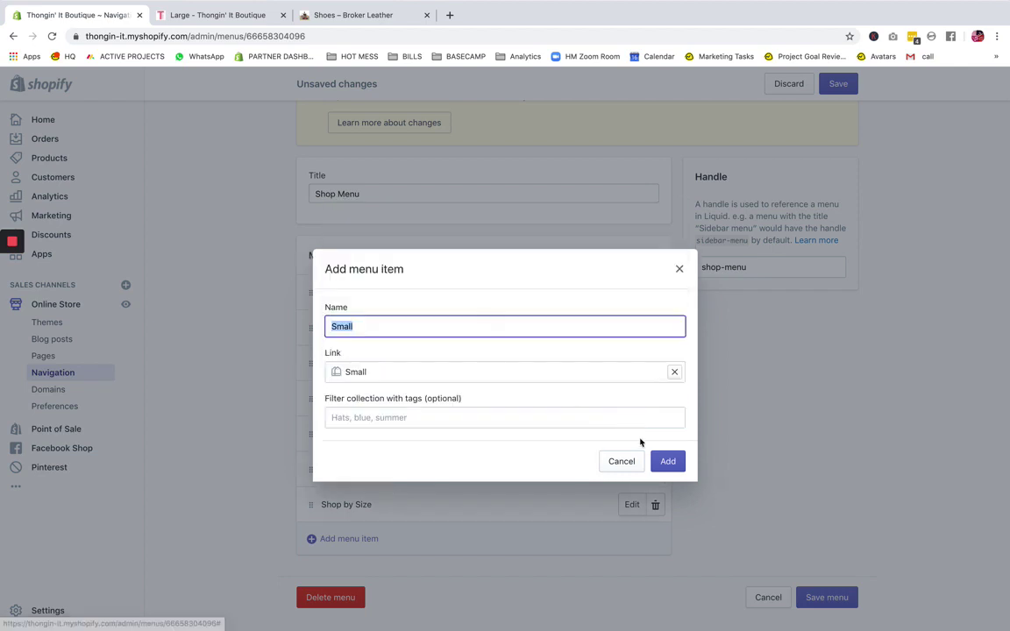
pyautogui.click(668, 461)
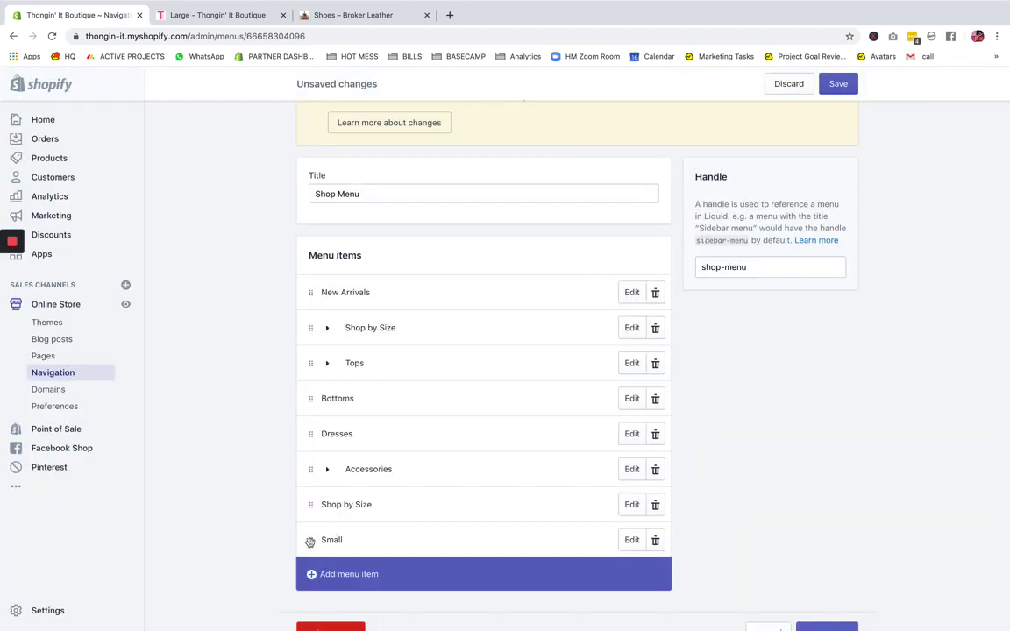
pyautogui.moveTo(309, 541); pyautogui.dragTo(335, 538)
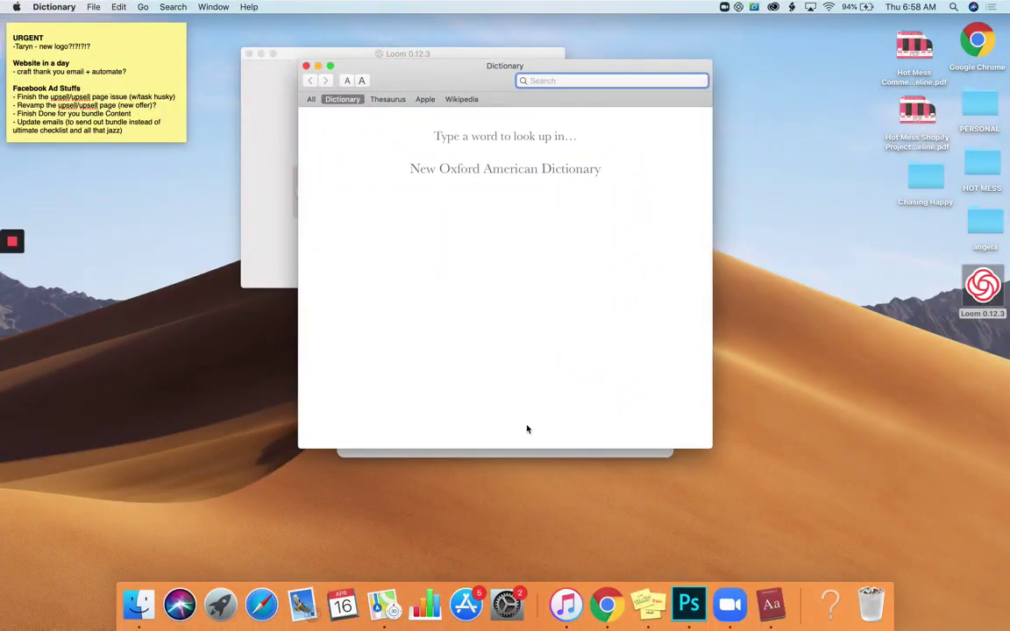
# Step: Switch from Dictionary back to the Shop Menu editor in Chrome
pyautogui.click(605, 605)
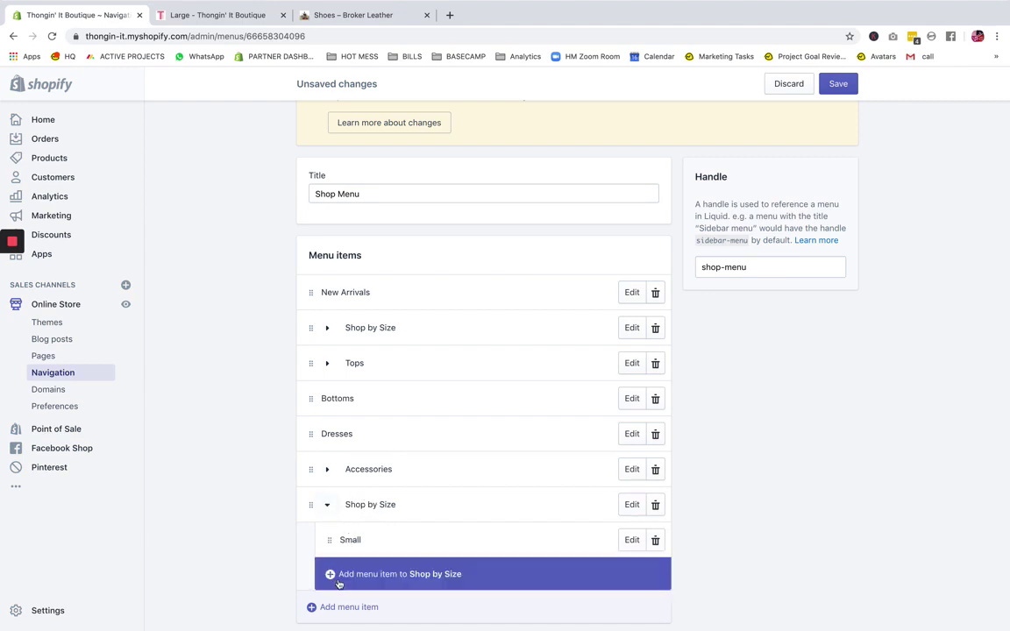
# Step: Delete the bottom duplicate Shop by Size item with its nested Small child, leaving six Shop Menu items, and save
pyautogui.click(327, 505)
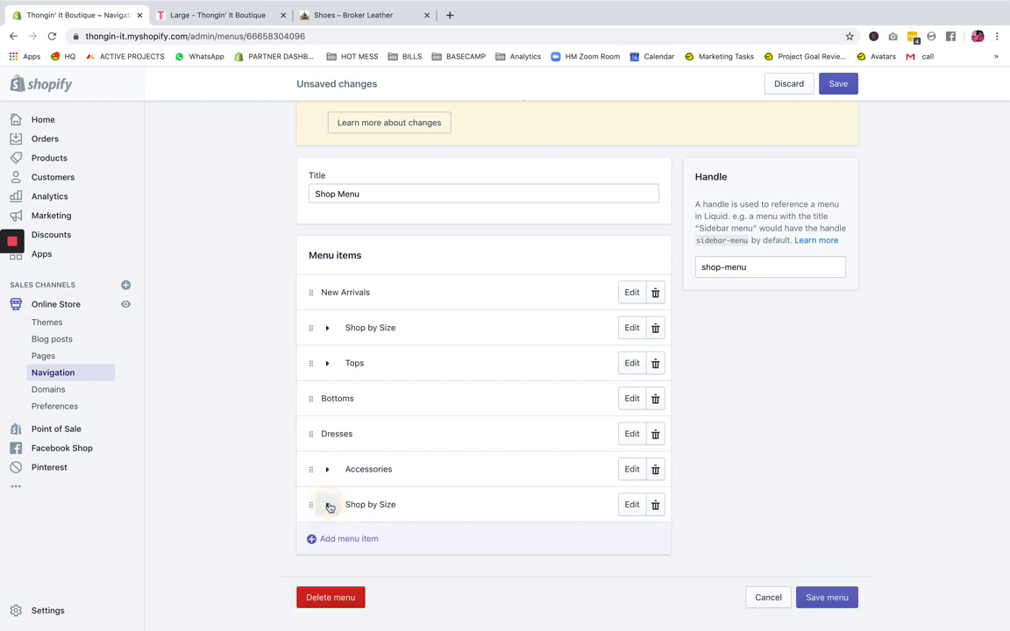
pyautogui.click(655, 505)
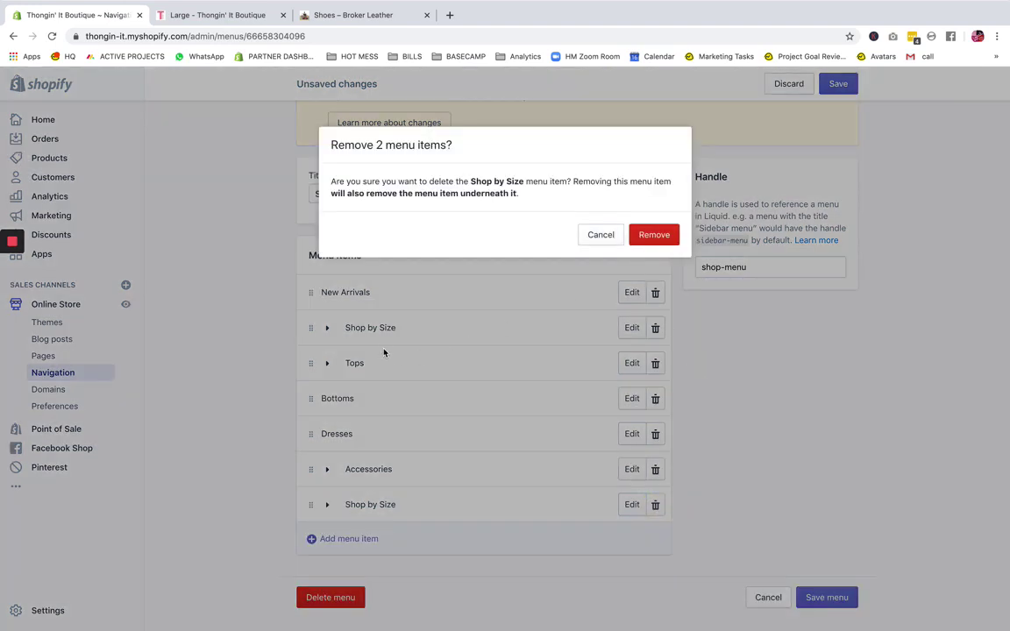
pyautogui.click(664, 229)
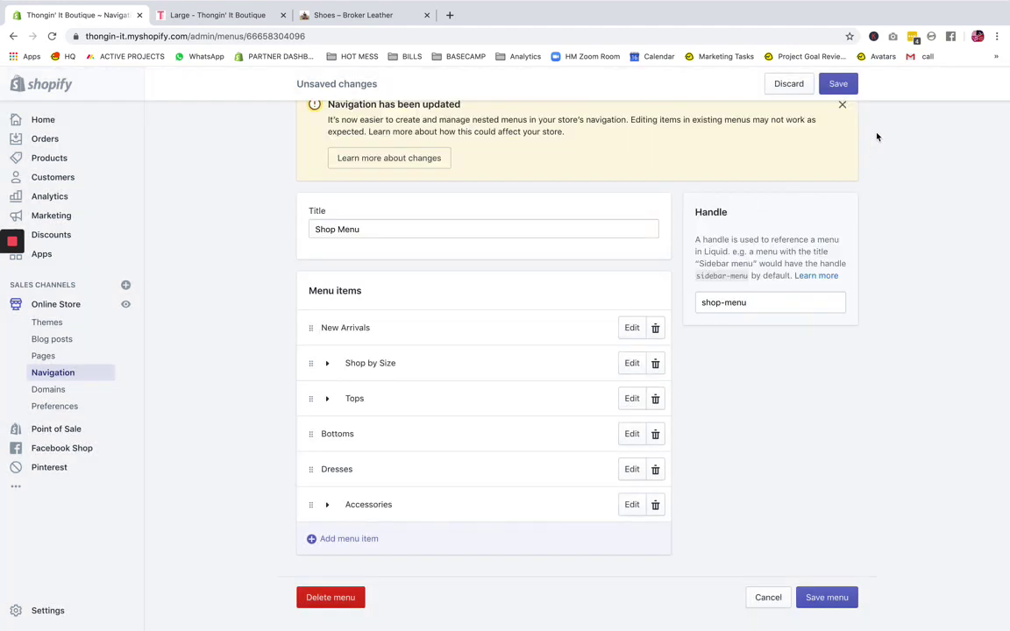
pyautogui.click(839, 84)
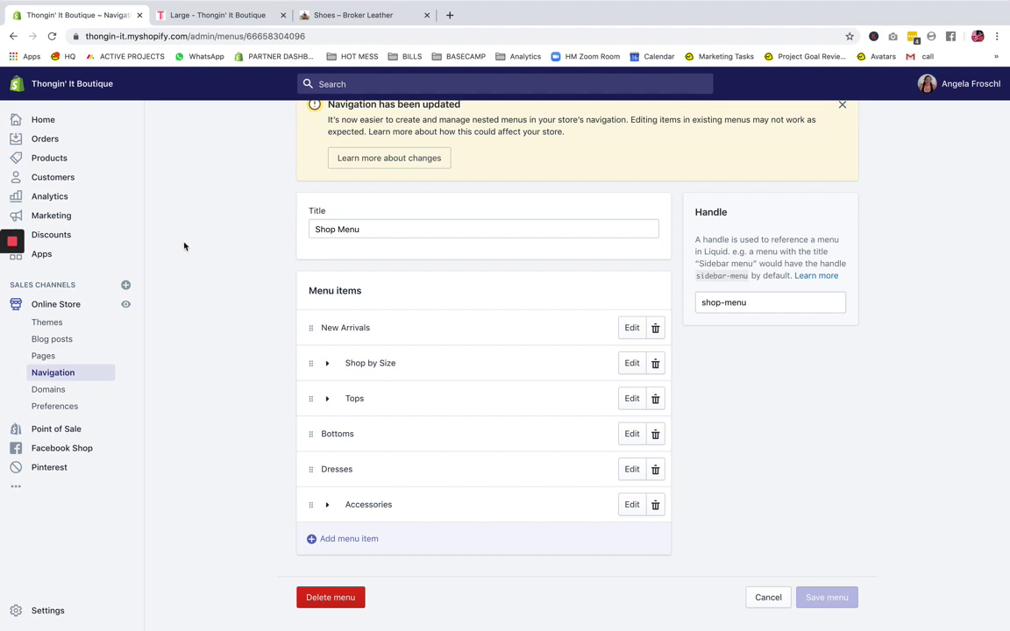
pyautogui.moveTo(3, 241)
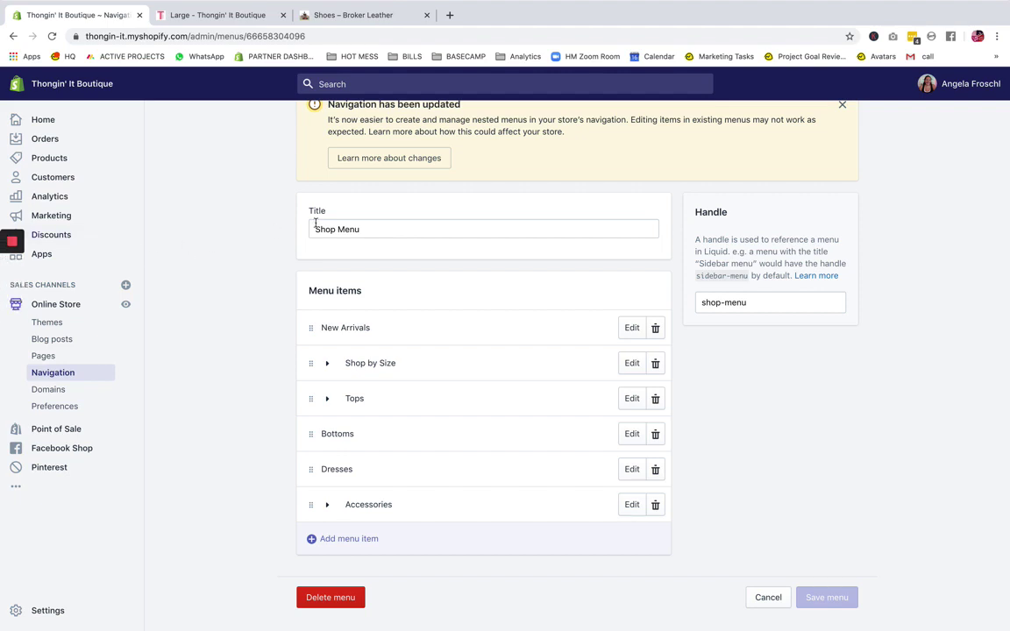